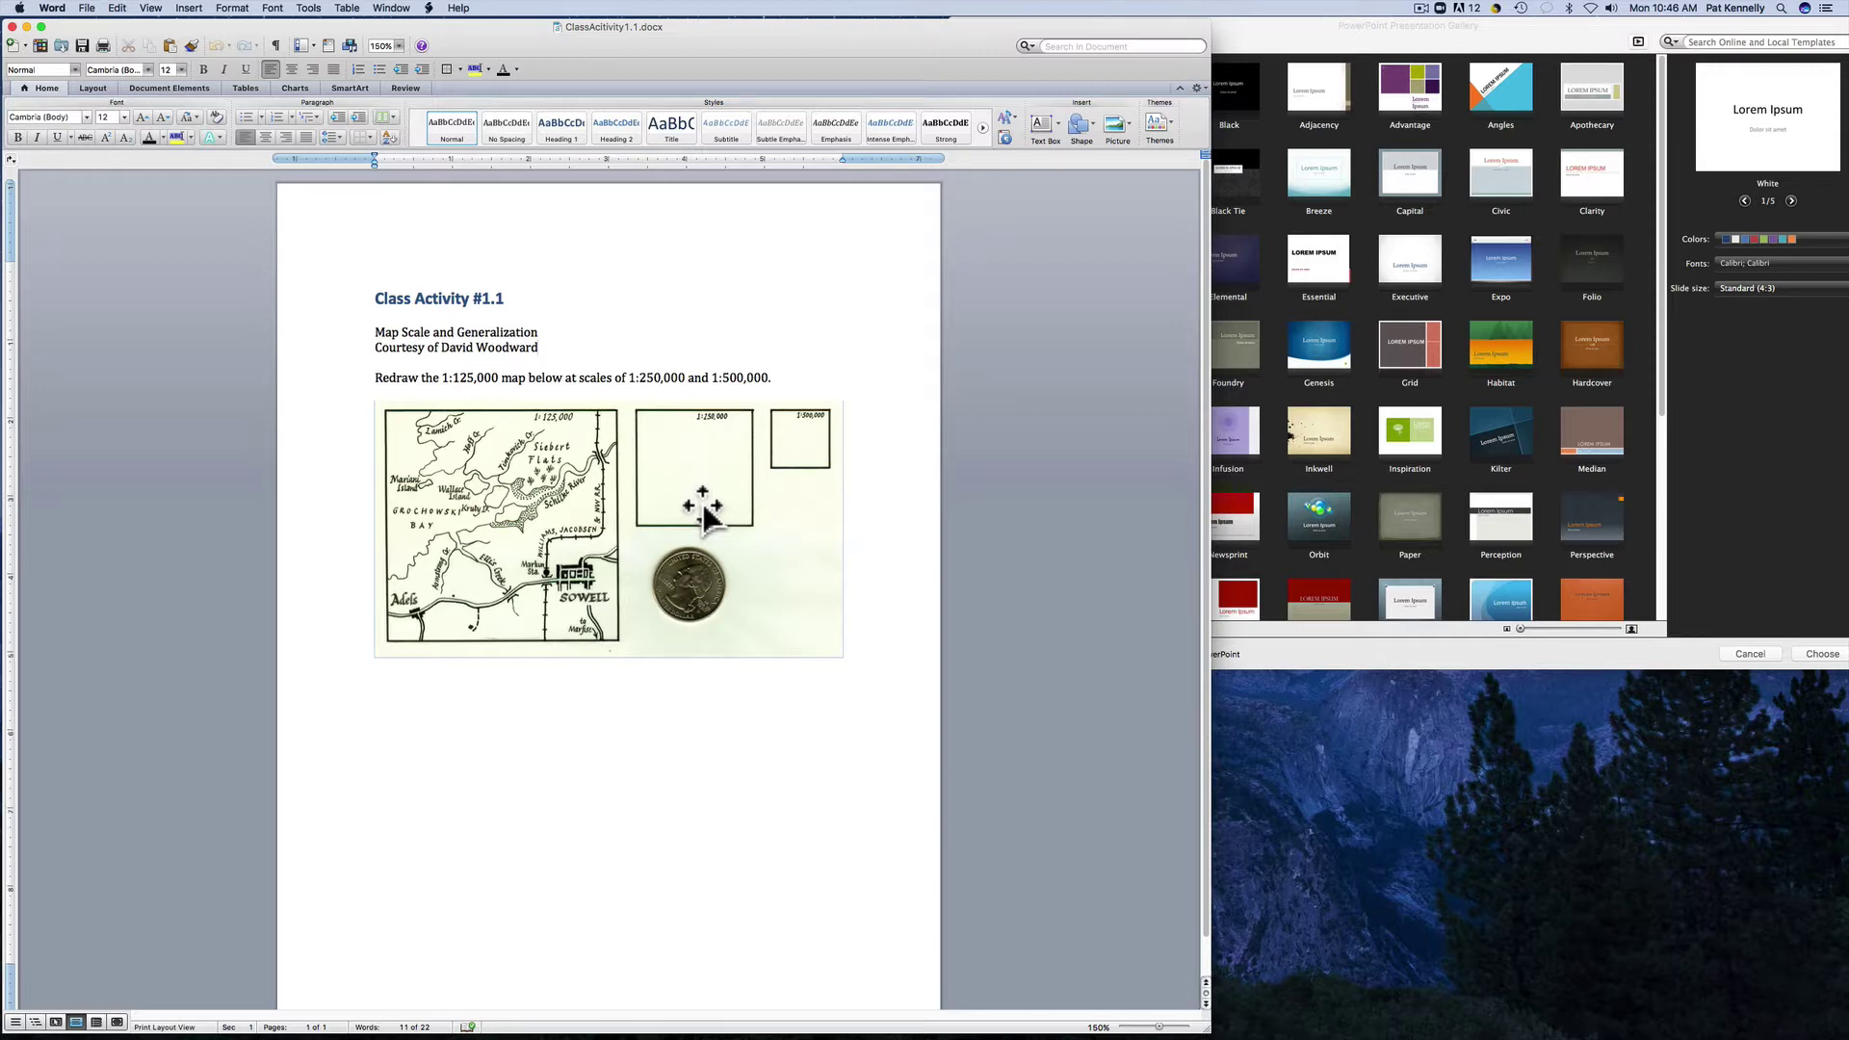
# Create a new White-theme presentation and delete its title and subtitle placeholders
pyautogui.click(1749, 428)
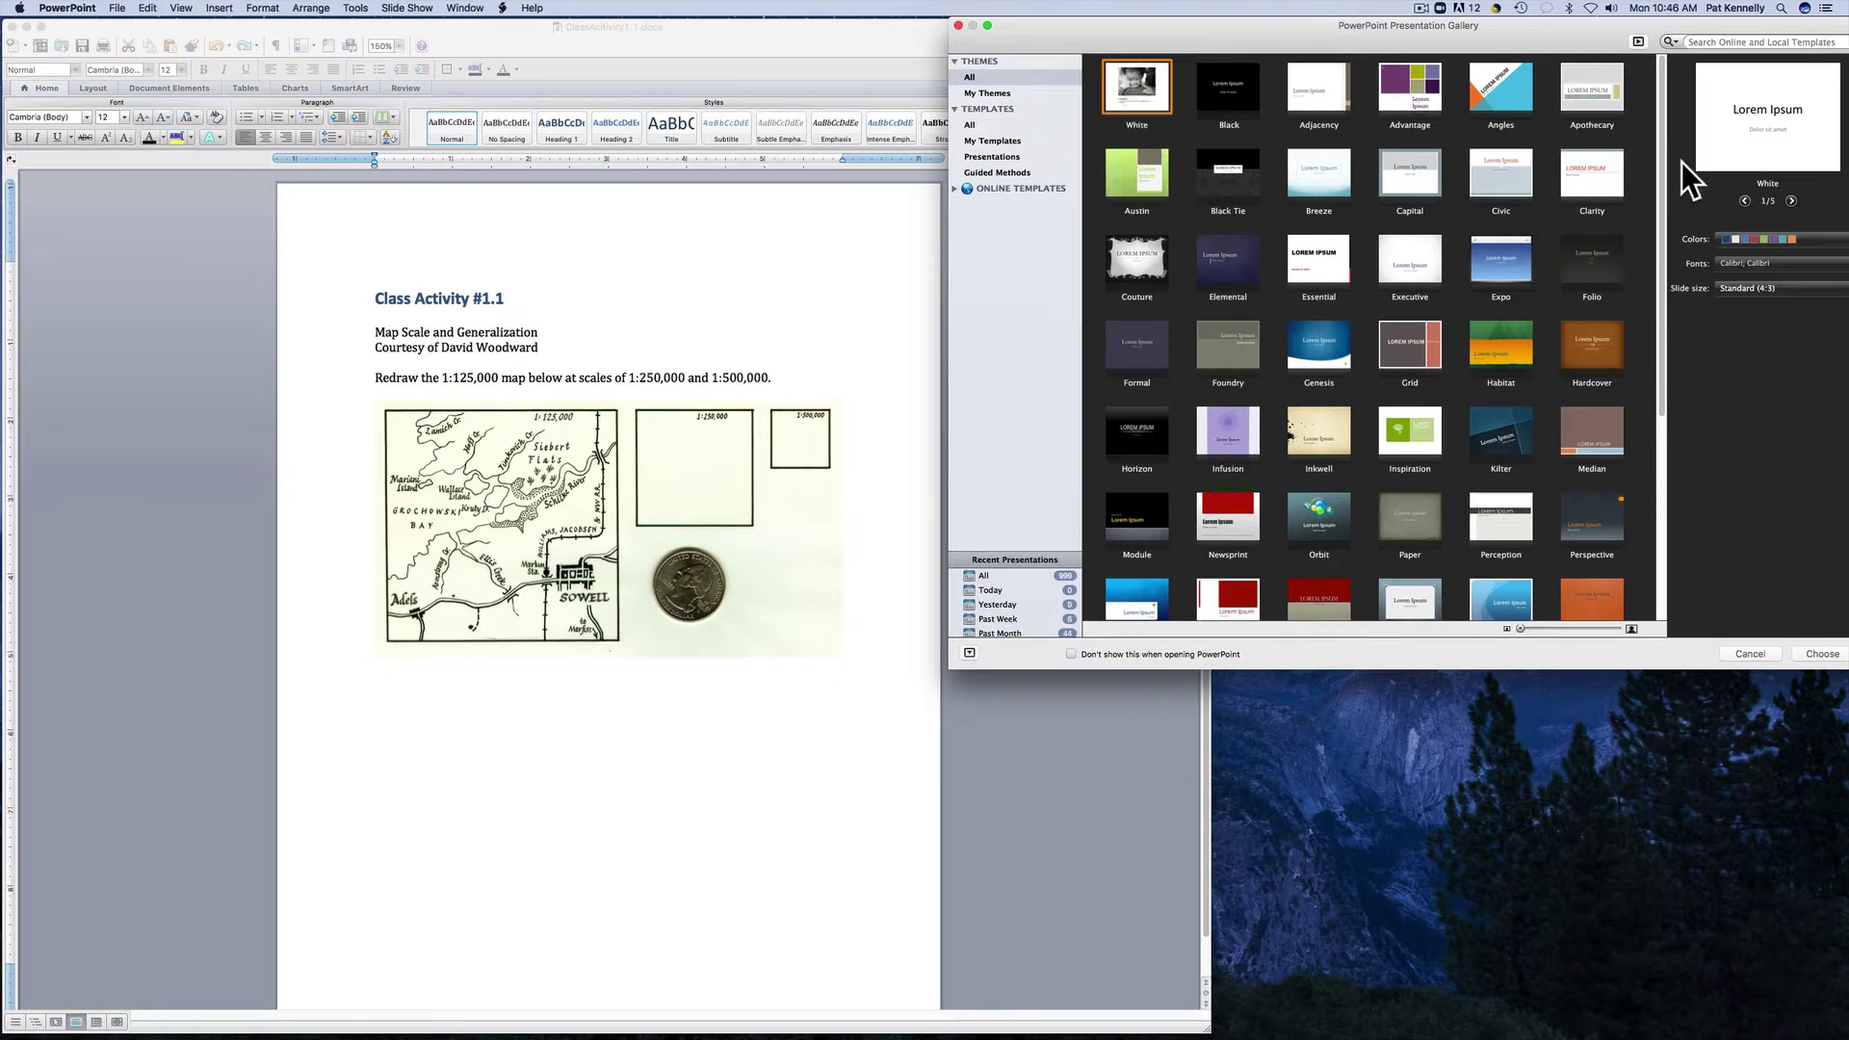
pyautogui.click(1811, 655)
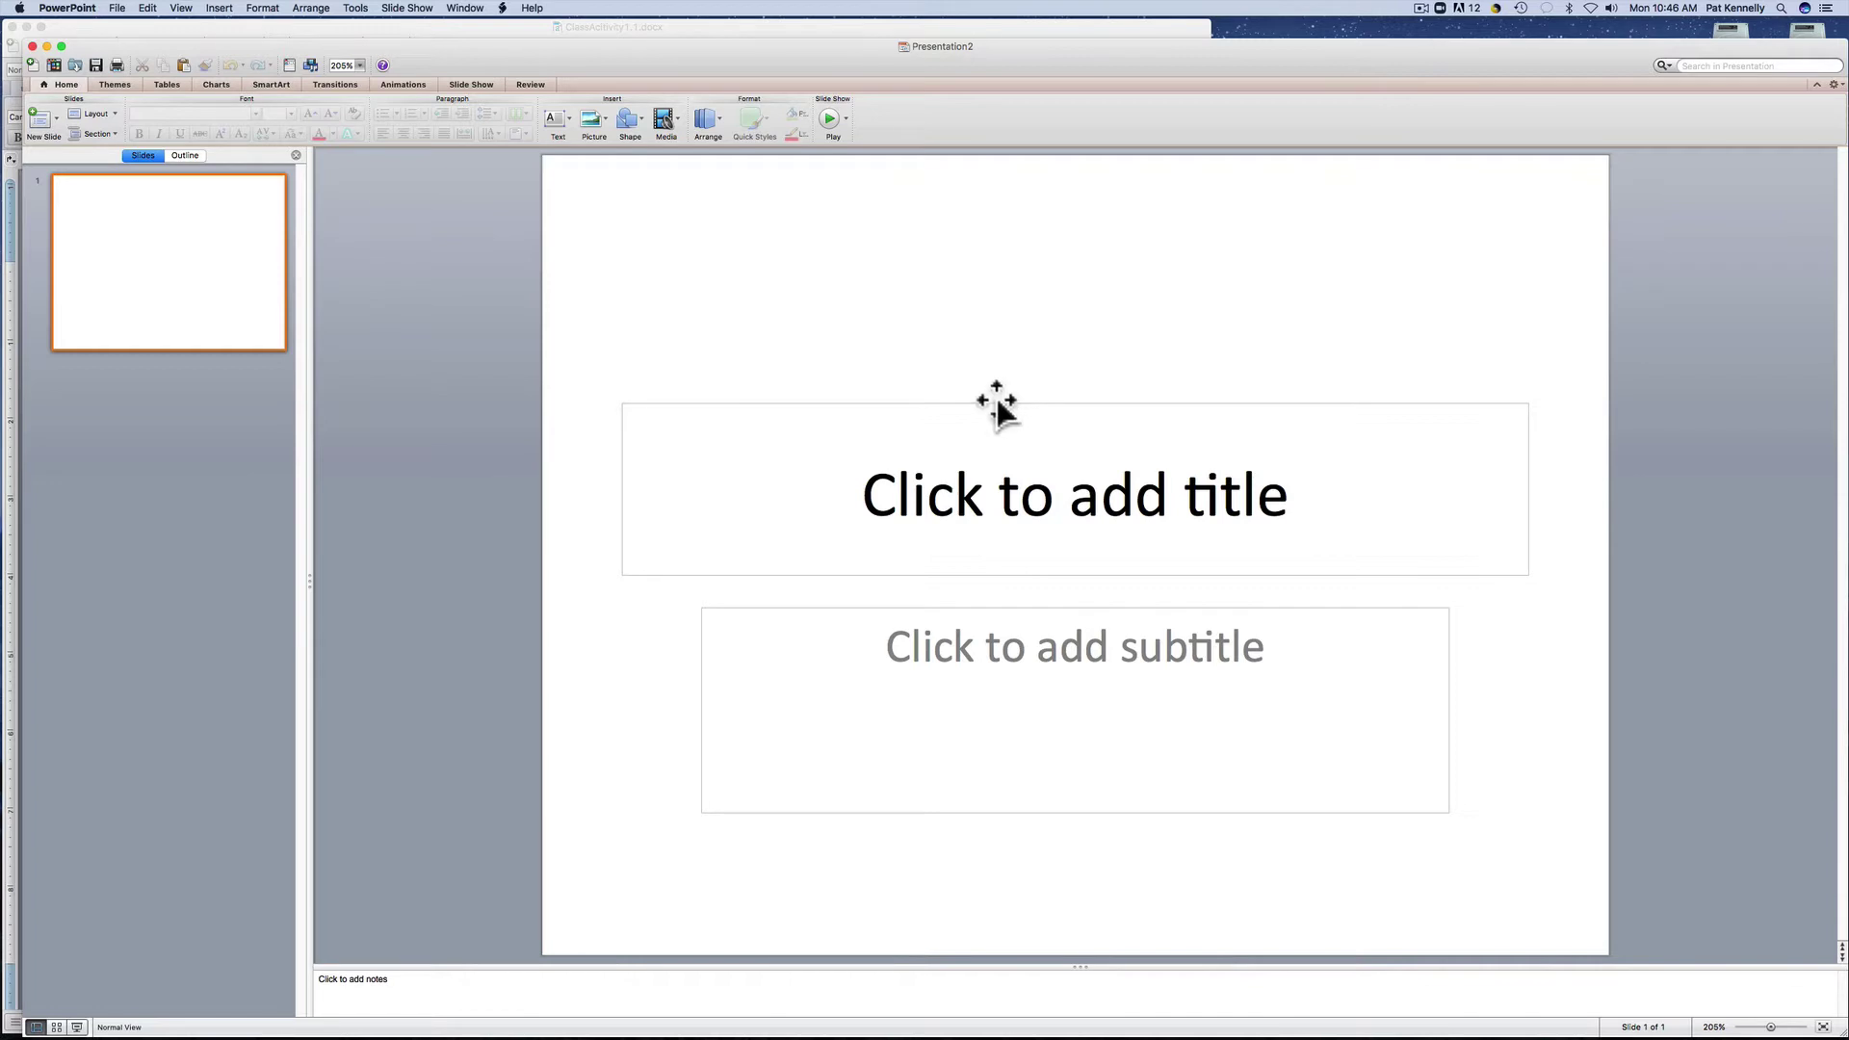
pyautogui.click(996, 402)
pyautogui.press('Delete')
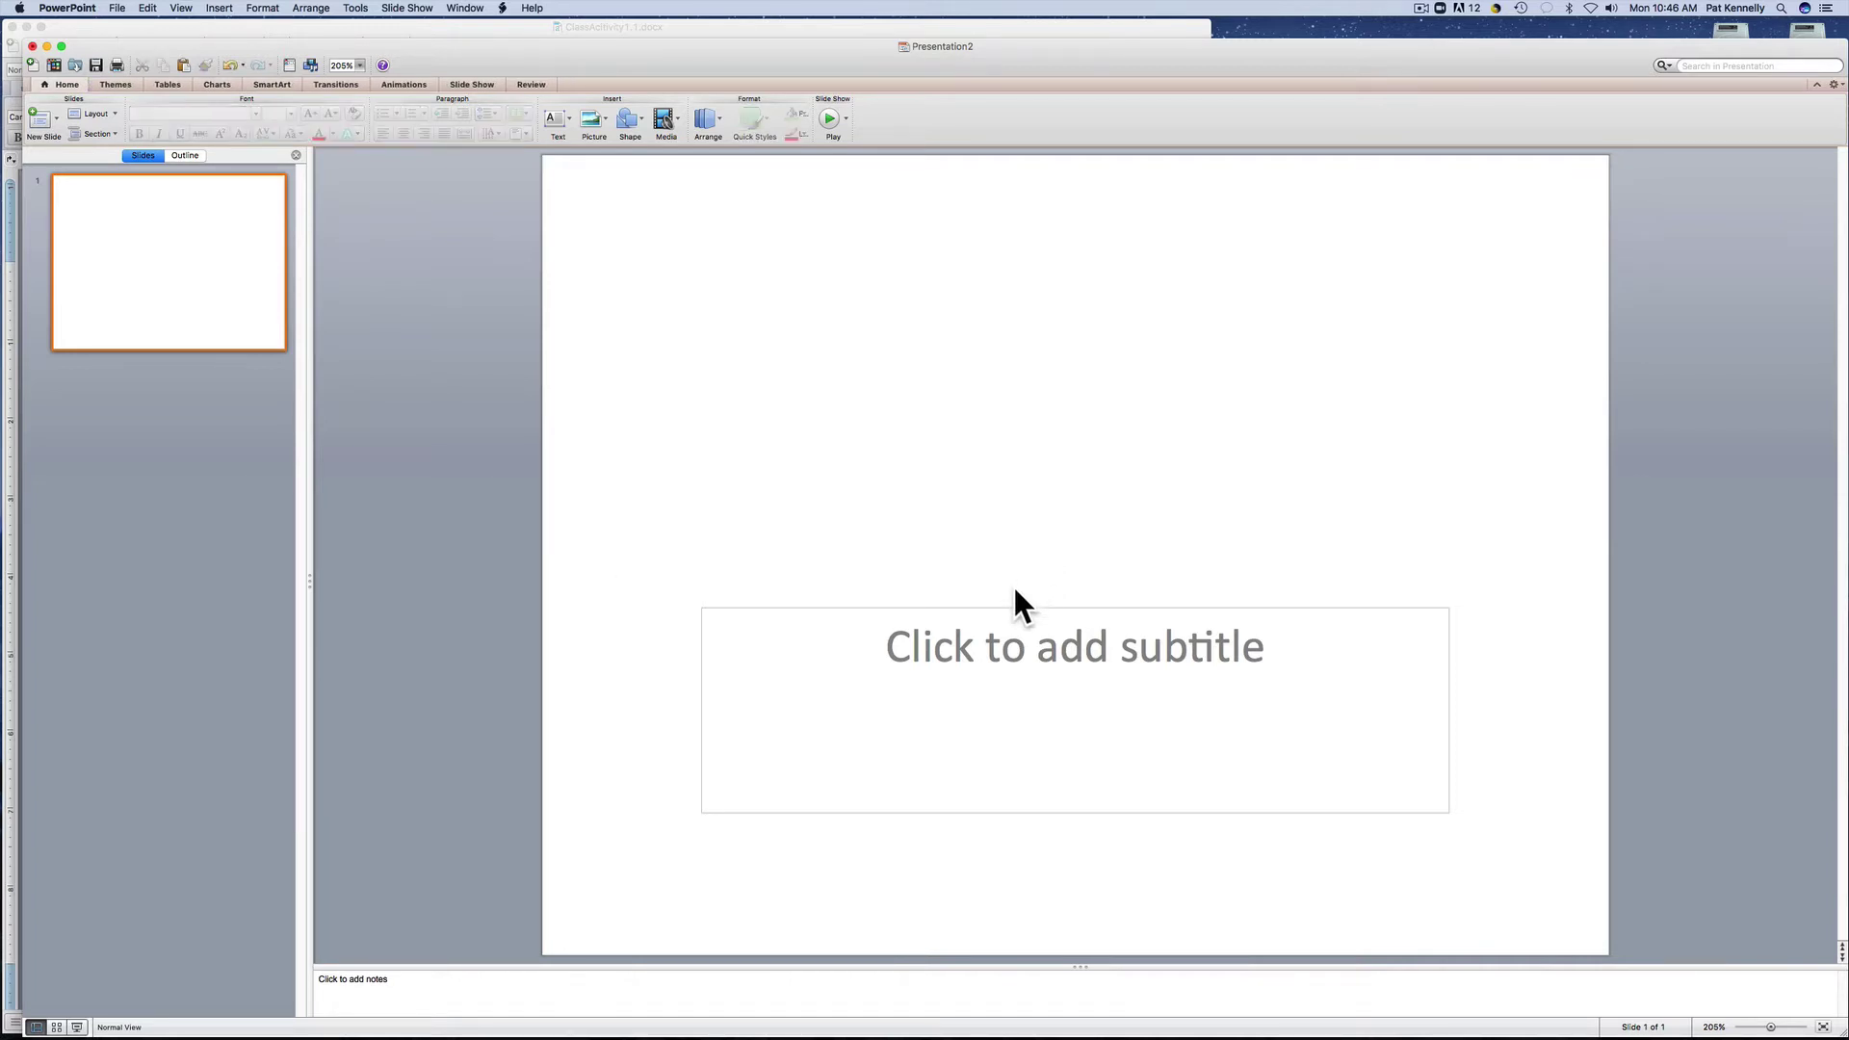
pyautogui.click(1002, 608)
pyautogui.press('Delete')
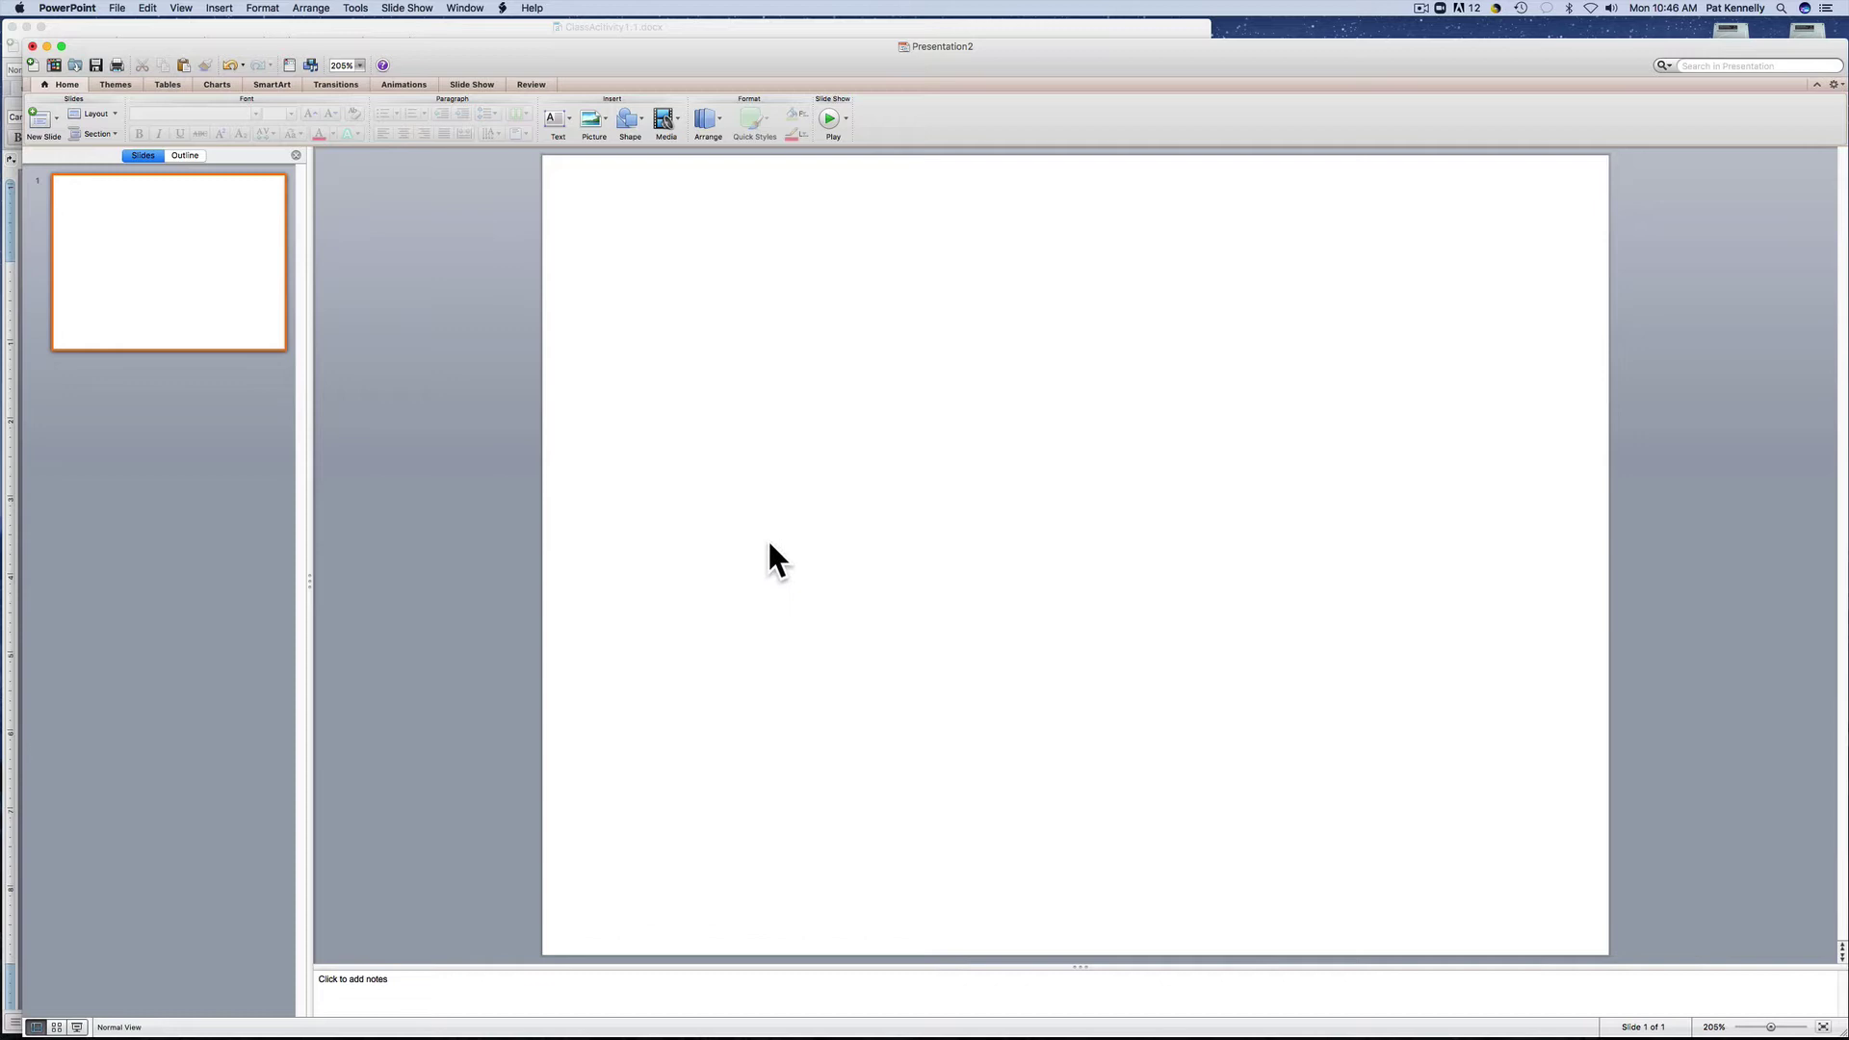
# Copy the map picture from the Word document and return to the blank slide
pyautogui.hotkey('ctrl', 'Up')
pyautogui.click(539, 578)
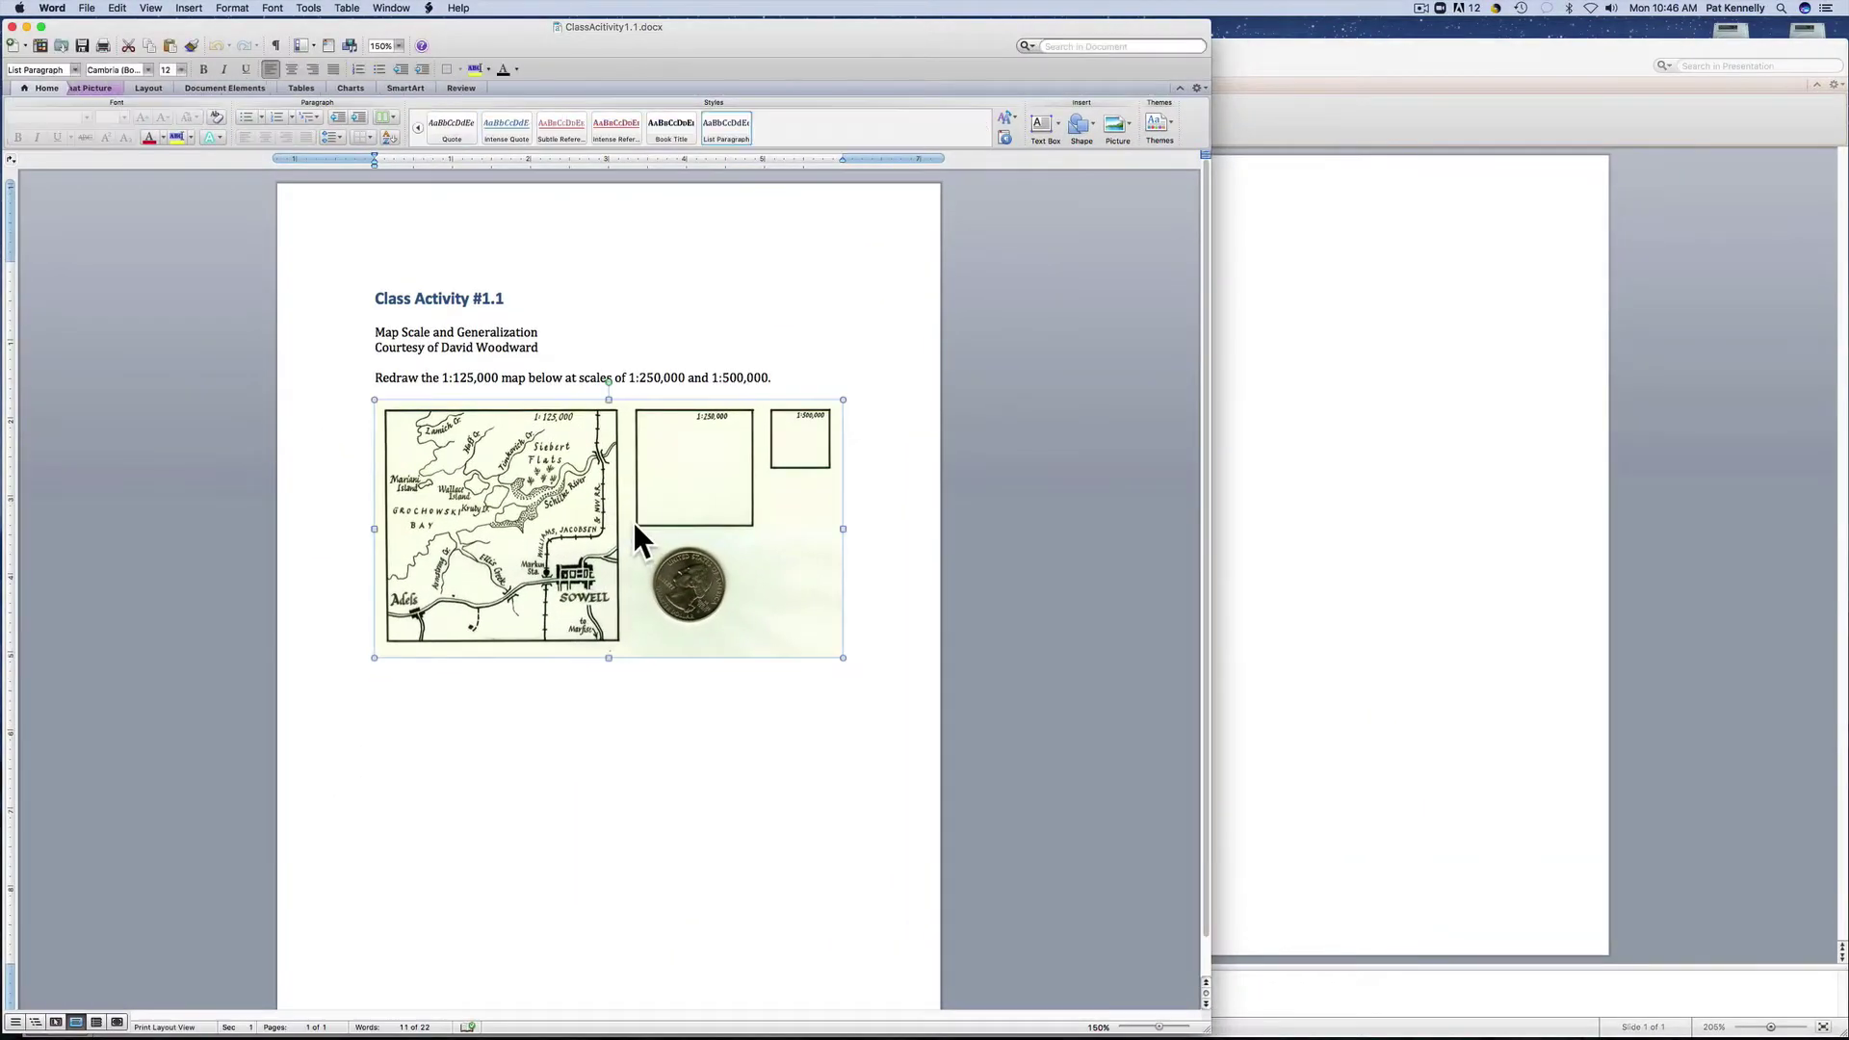
pyautogui.rightClick(632, 518)
pyautogui.click(668, 547)
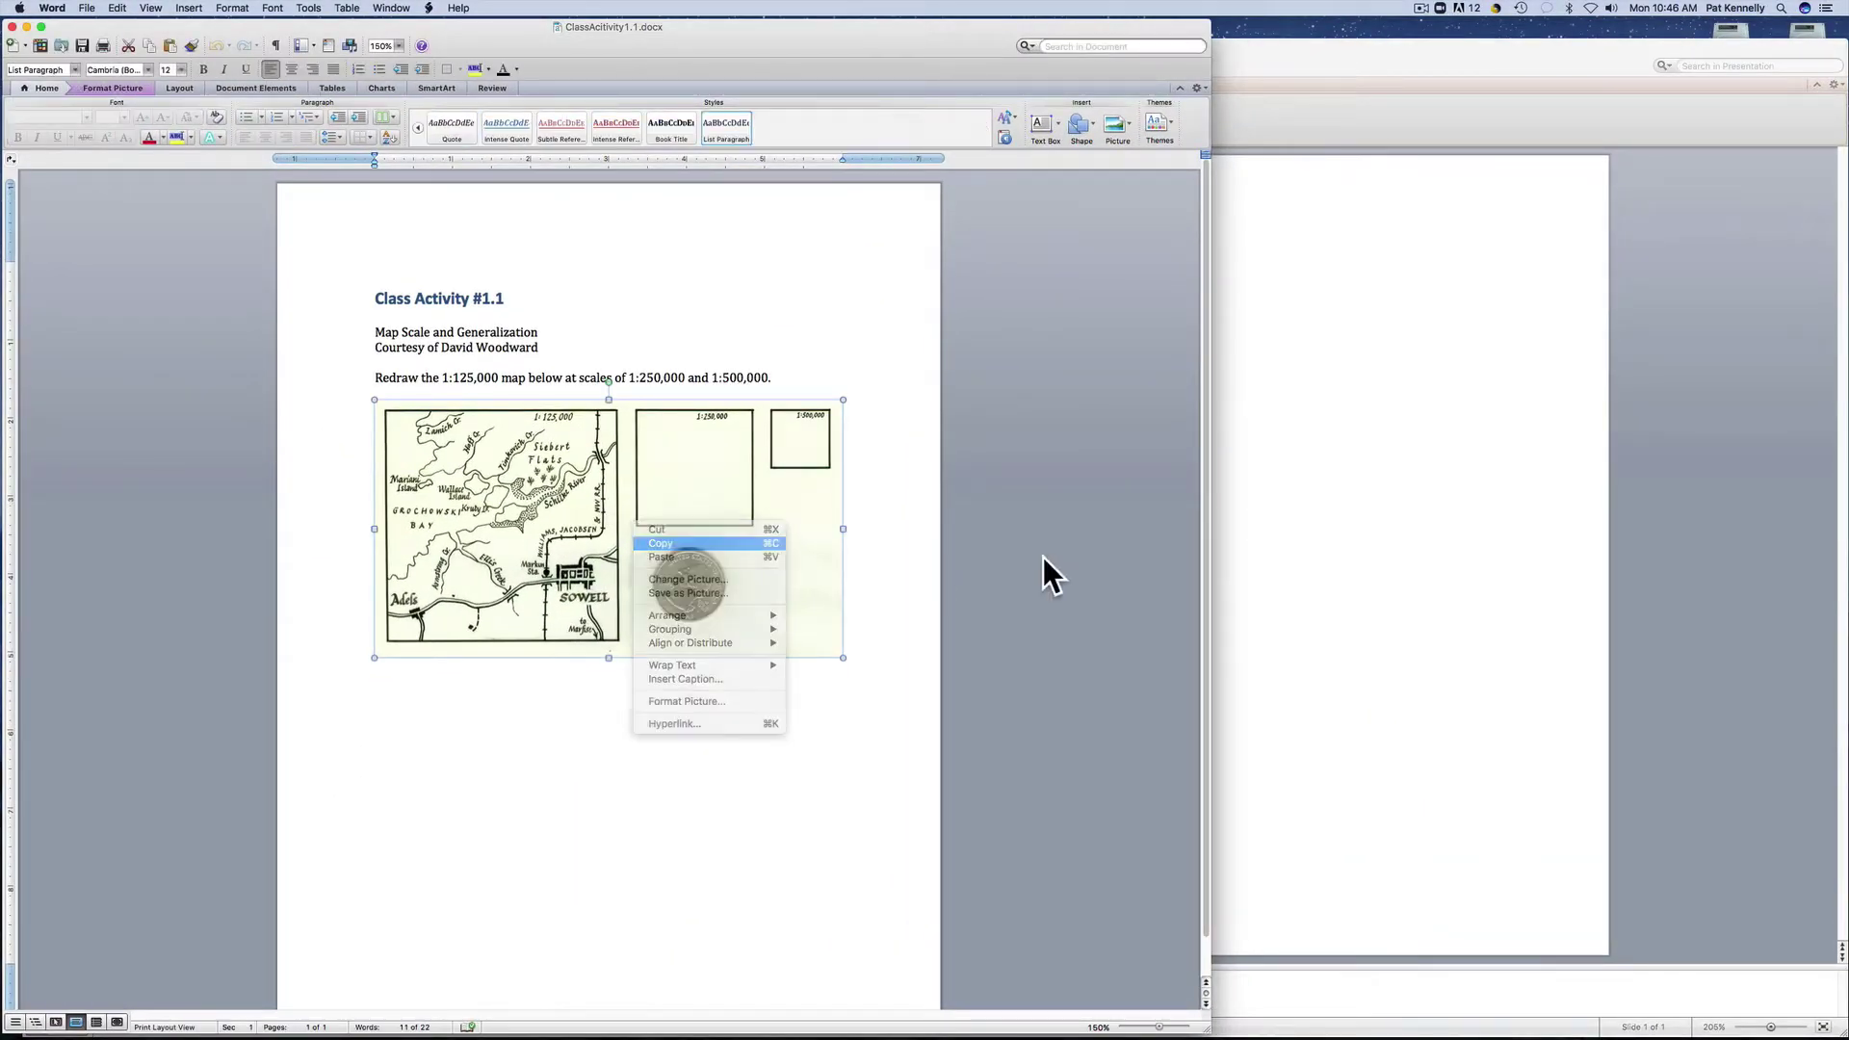
pyautogui.click(1317, 559)
pyautogui.rightClick(1119, 498)
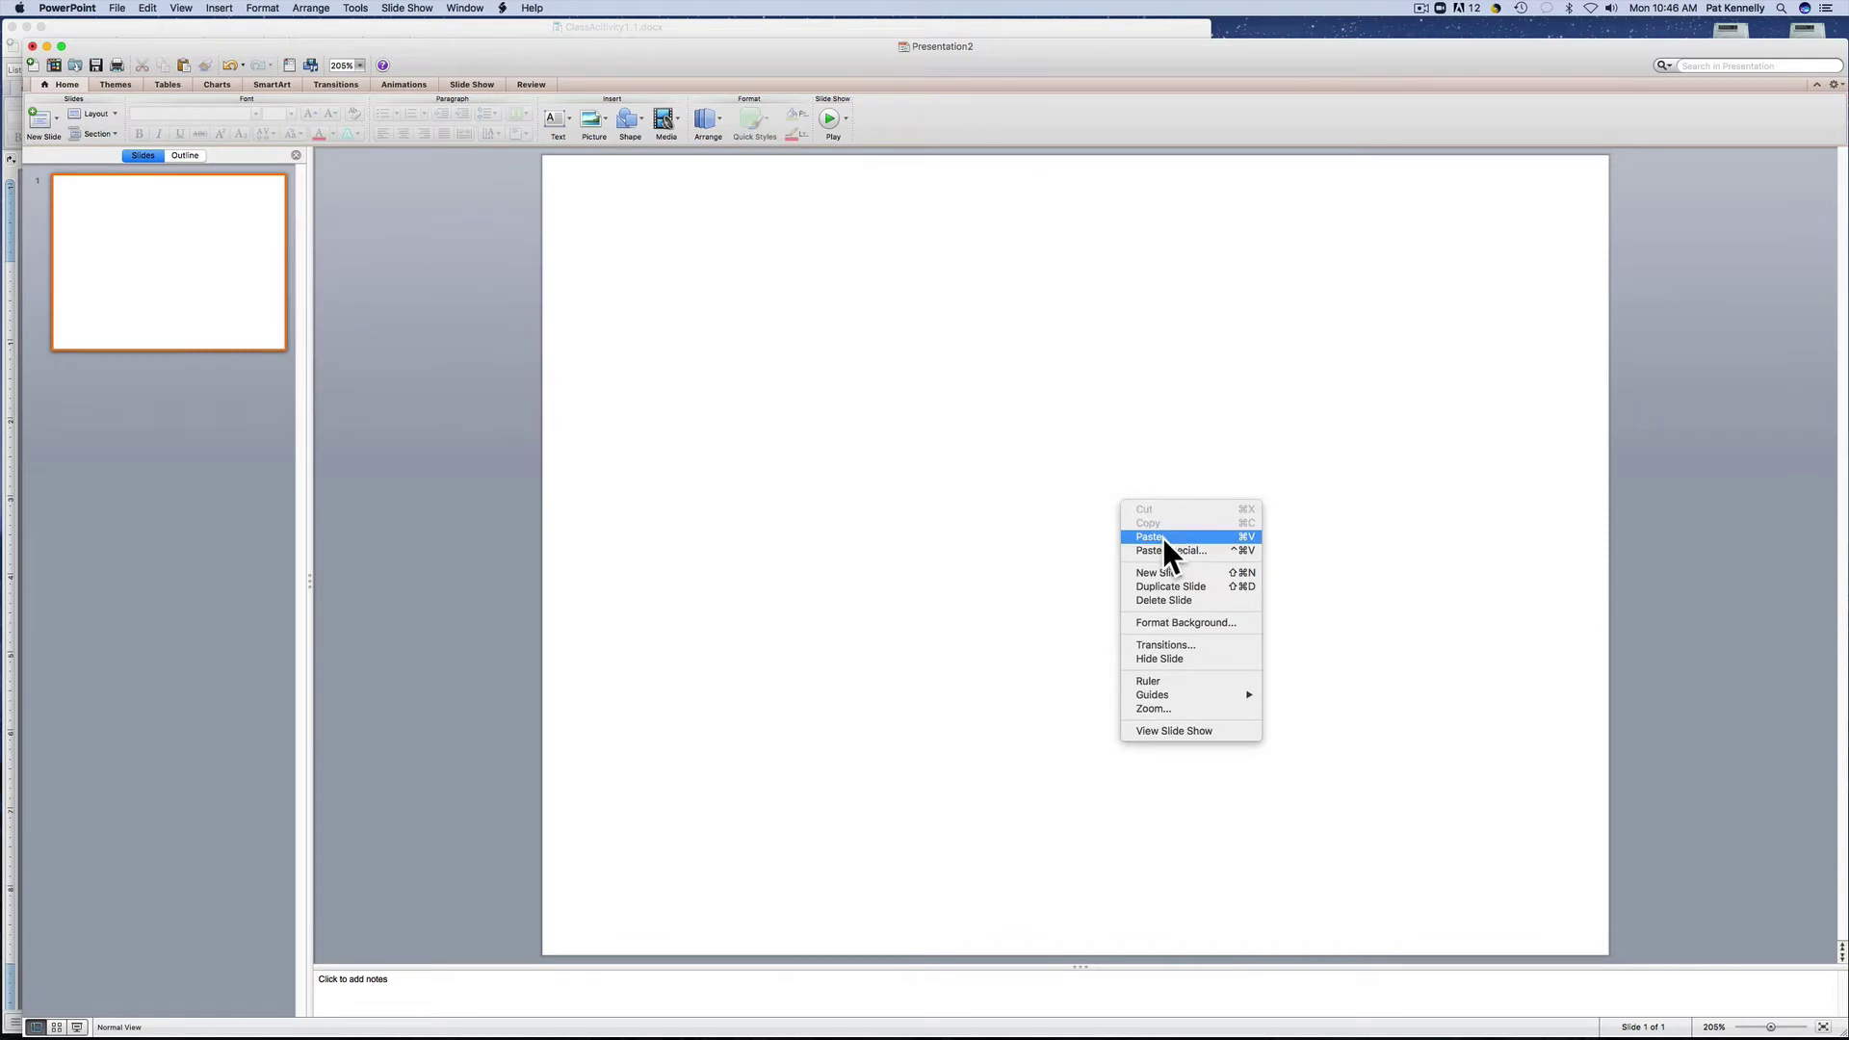
# Paste the Word map picture with its scale squares onto the slide, then open the Shapes gallery
pyautogui.click(1163, 539)
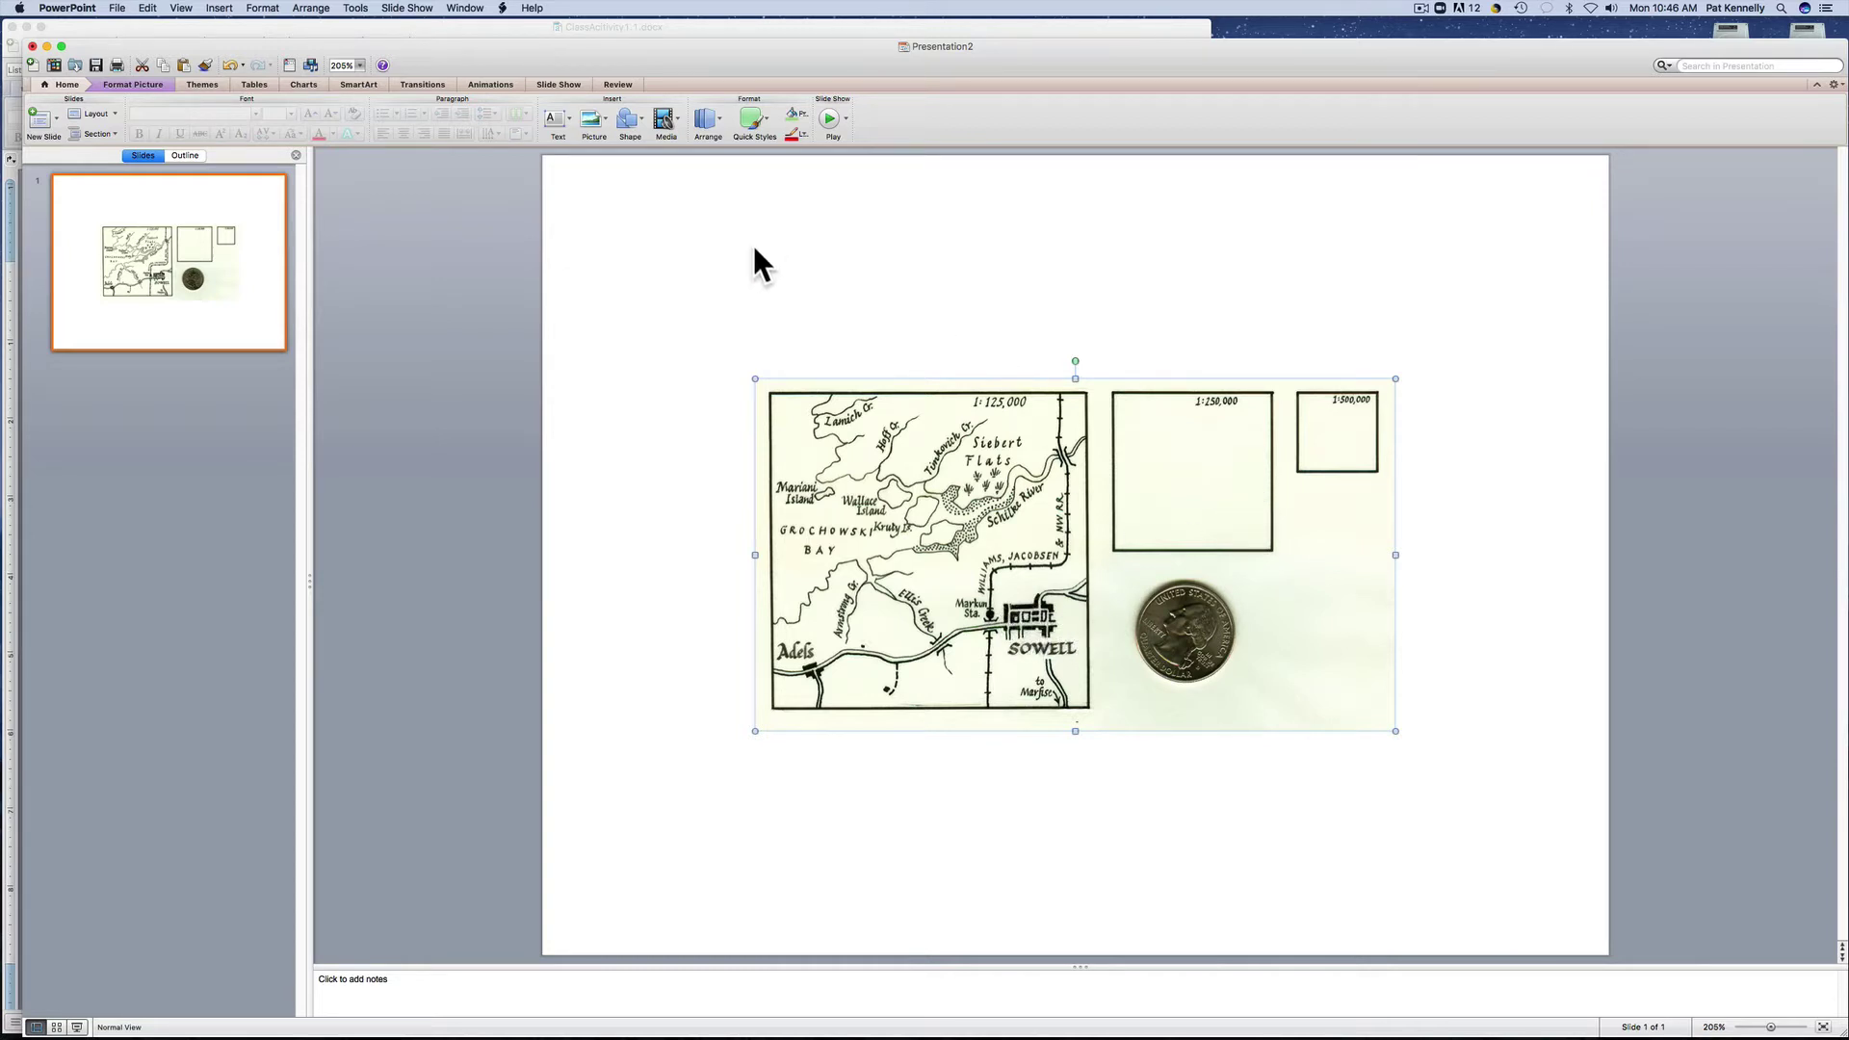
pyautogui.click(638, 120)
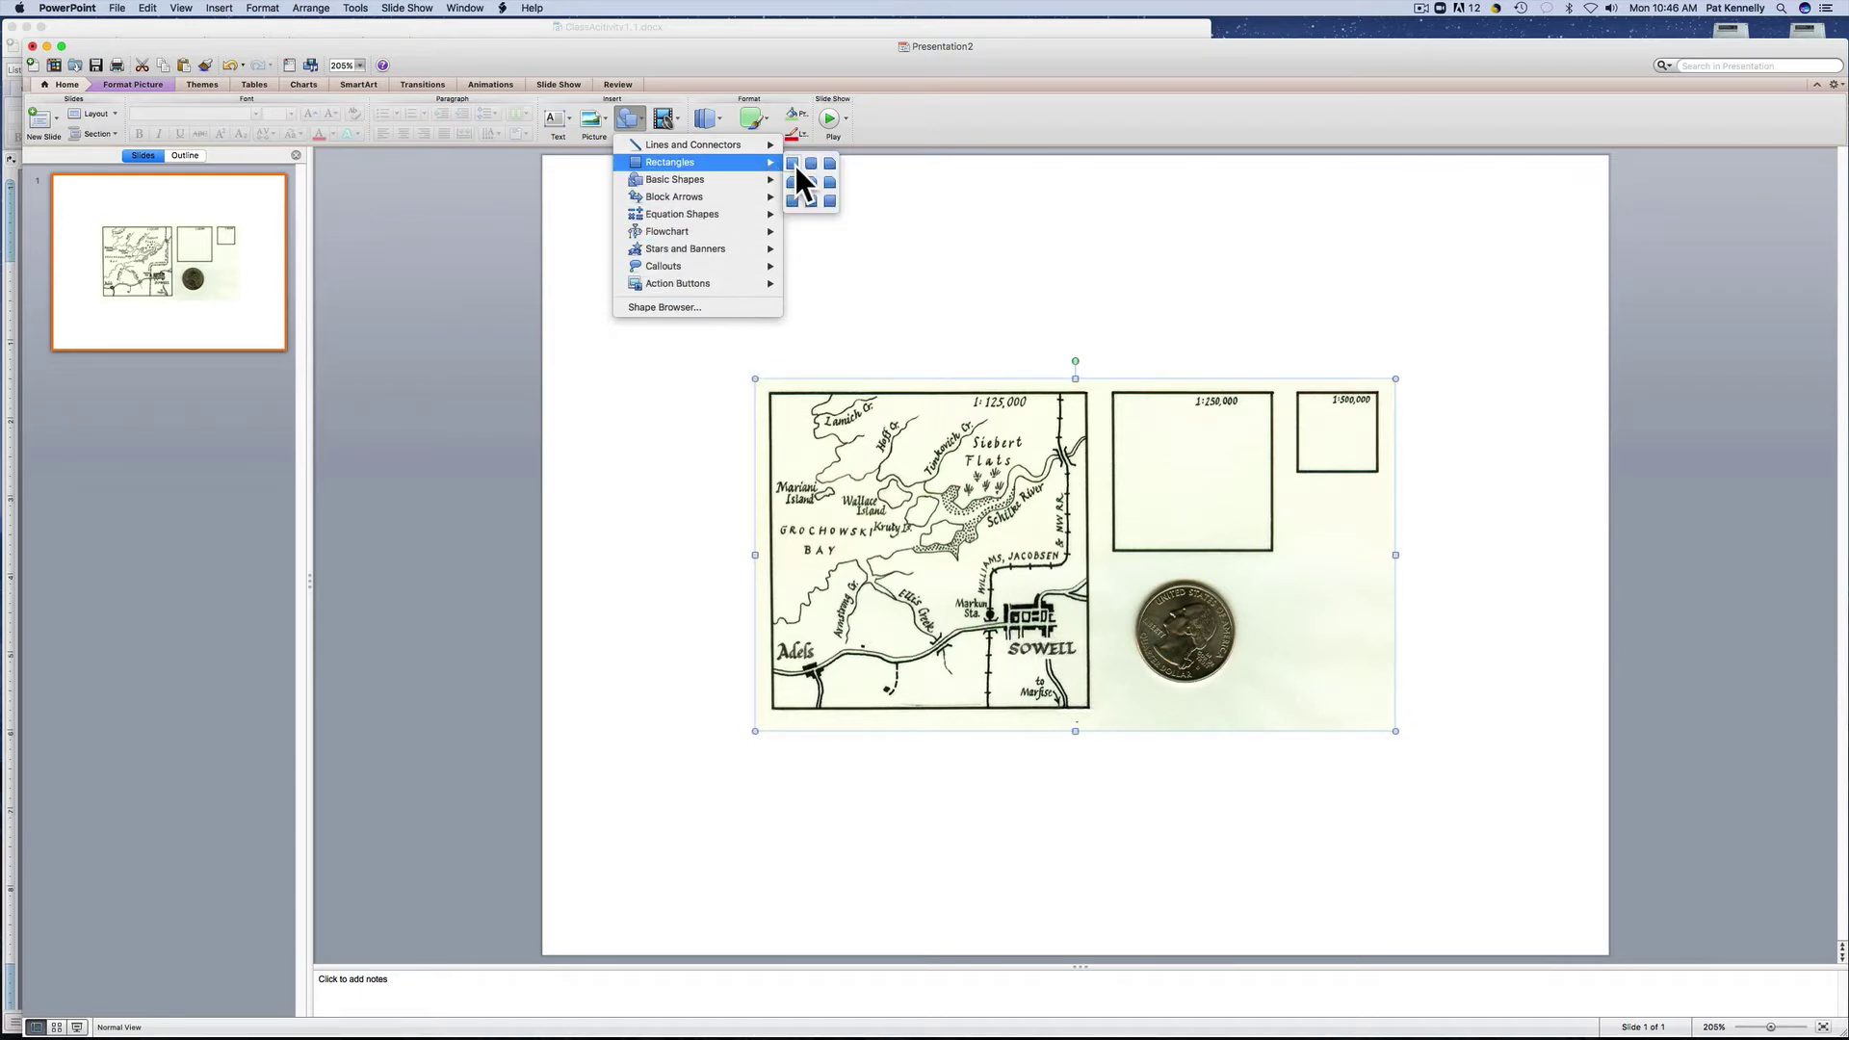
# Draw a small rectangle in the 1:250,000 box, filled black with no outline
pyautogui.click(794, 164)
pyautogui.moveTo(1220, 510); pyautogui.dragTo(1248, 527)
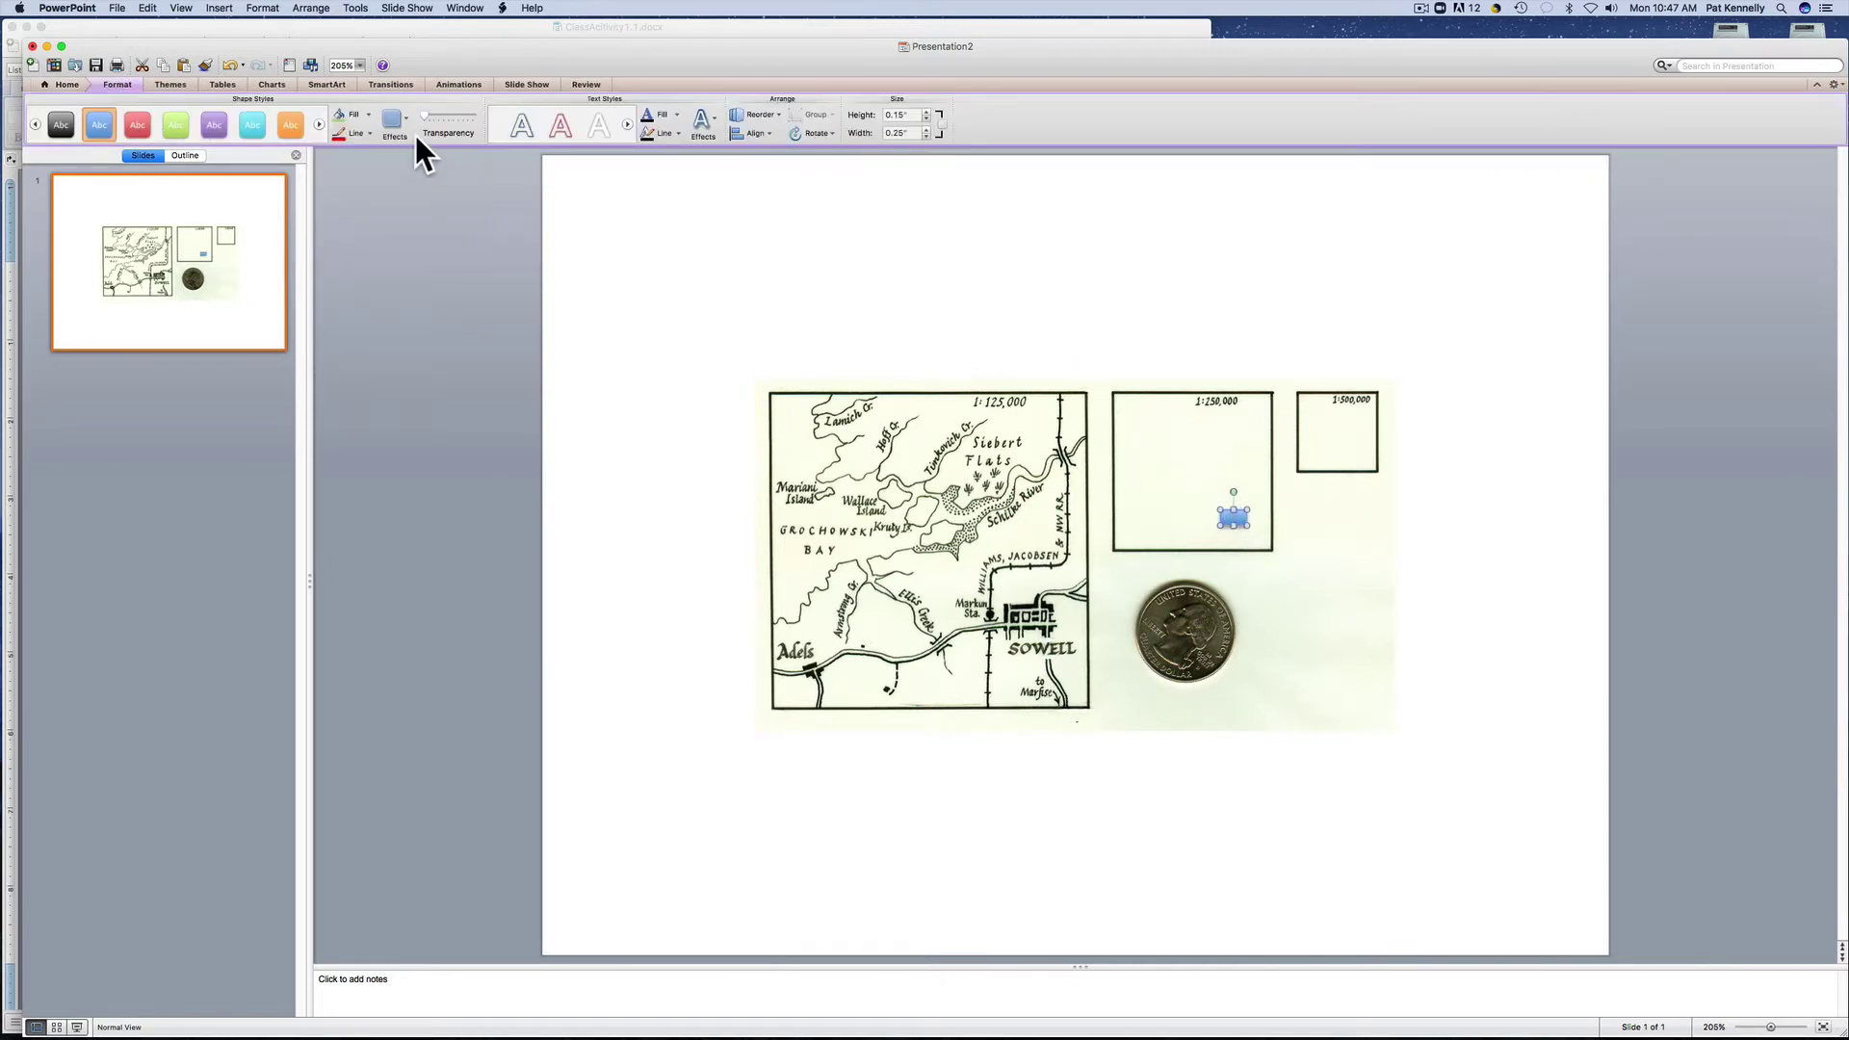
pyautogui.click(369, 113)
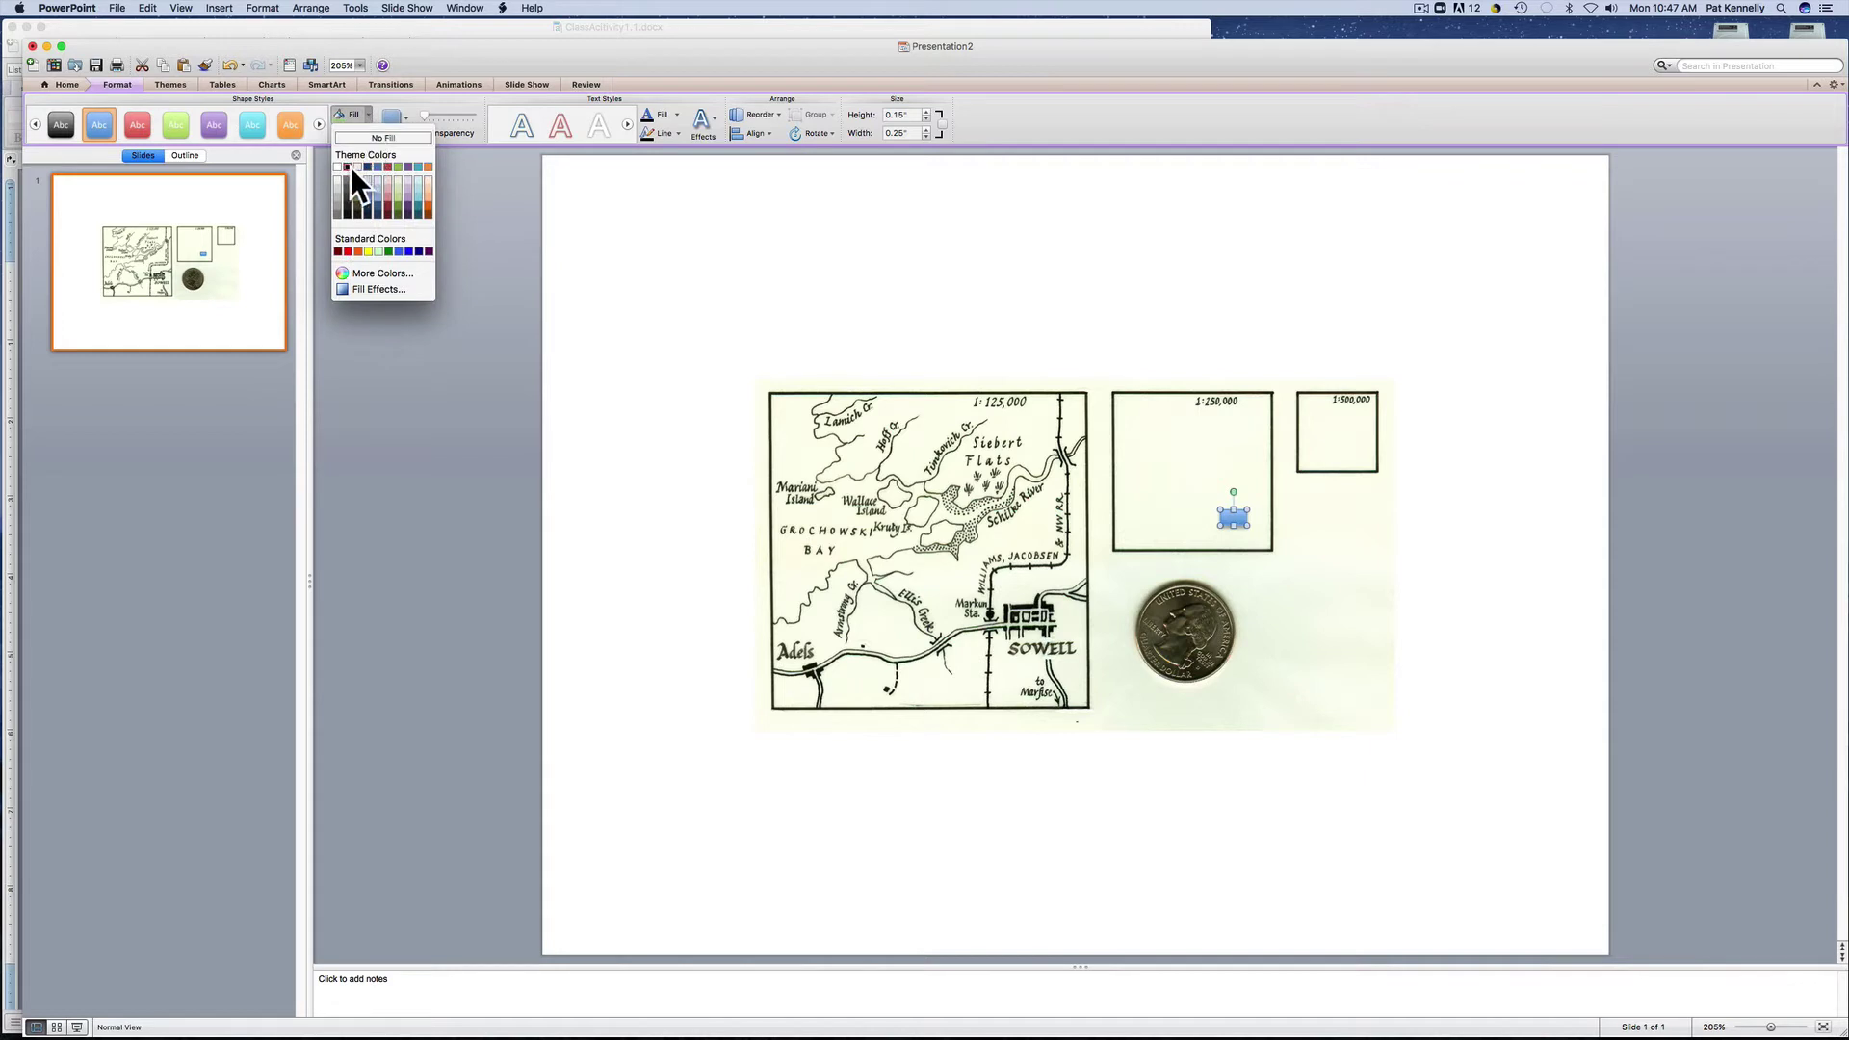
pyautogui.click(350, 165)
pyautogui.click(370, 136)
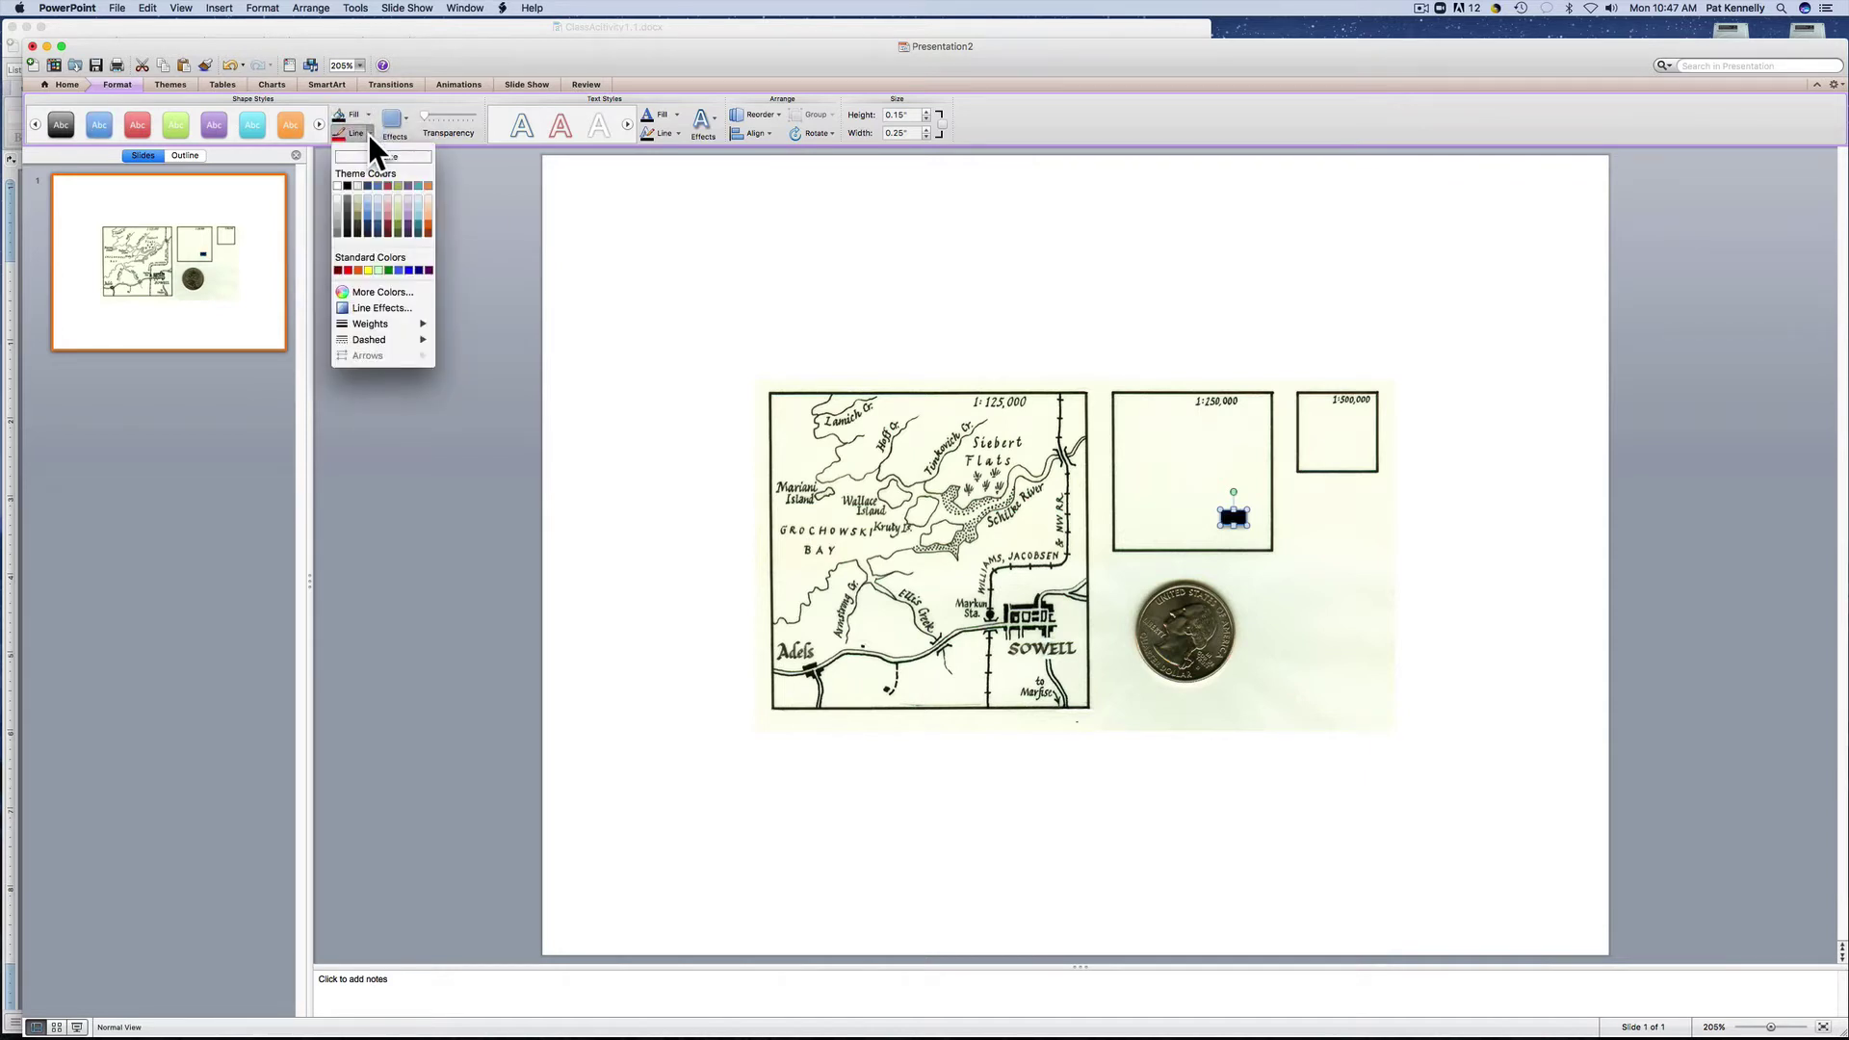
pyautogui.click(379, 158)
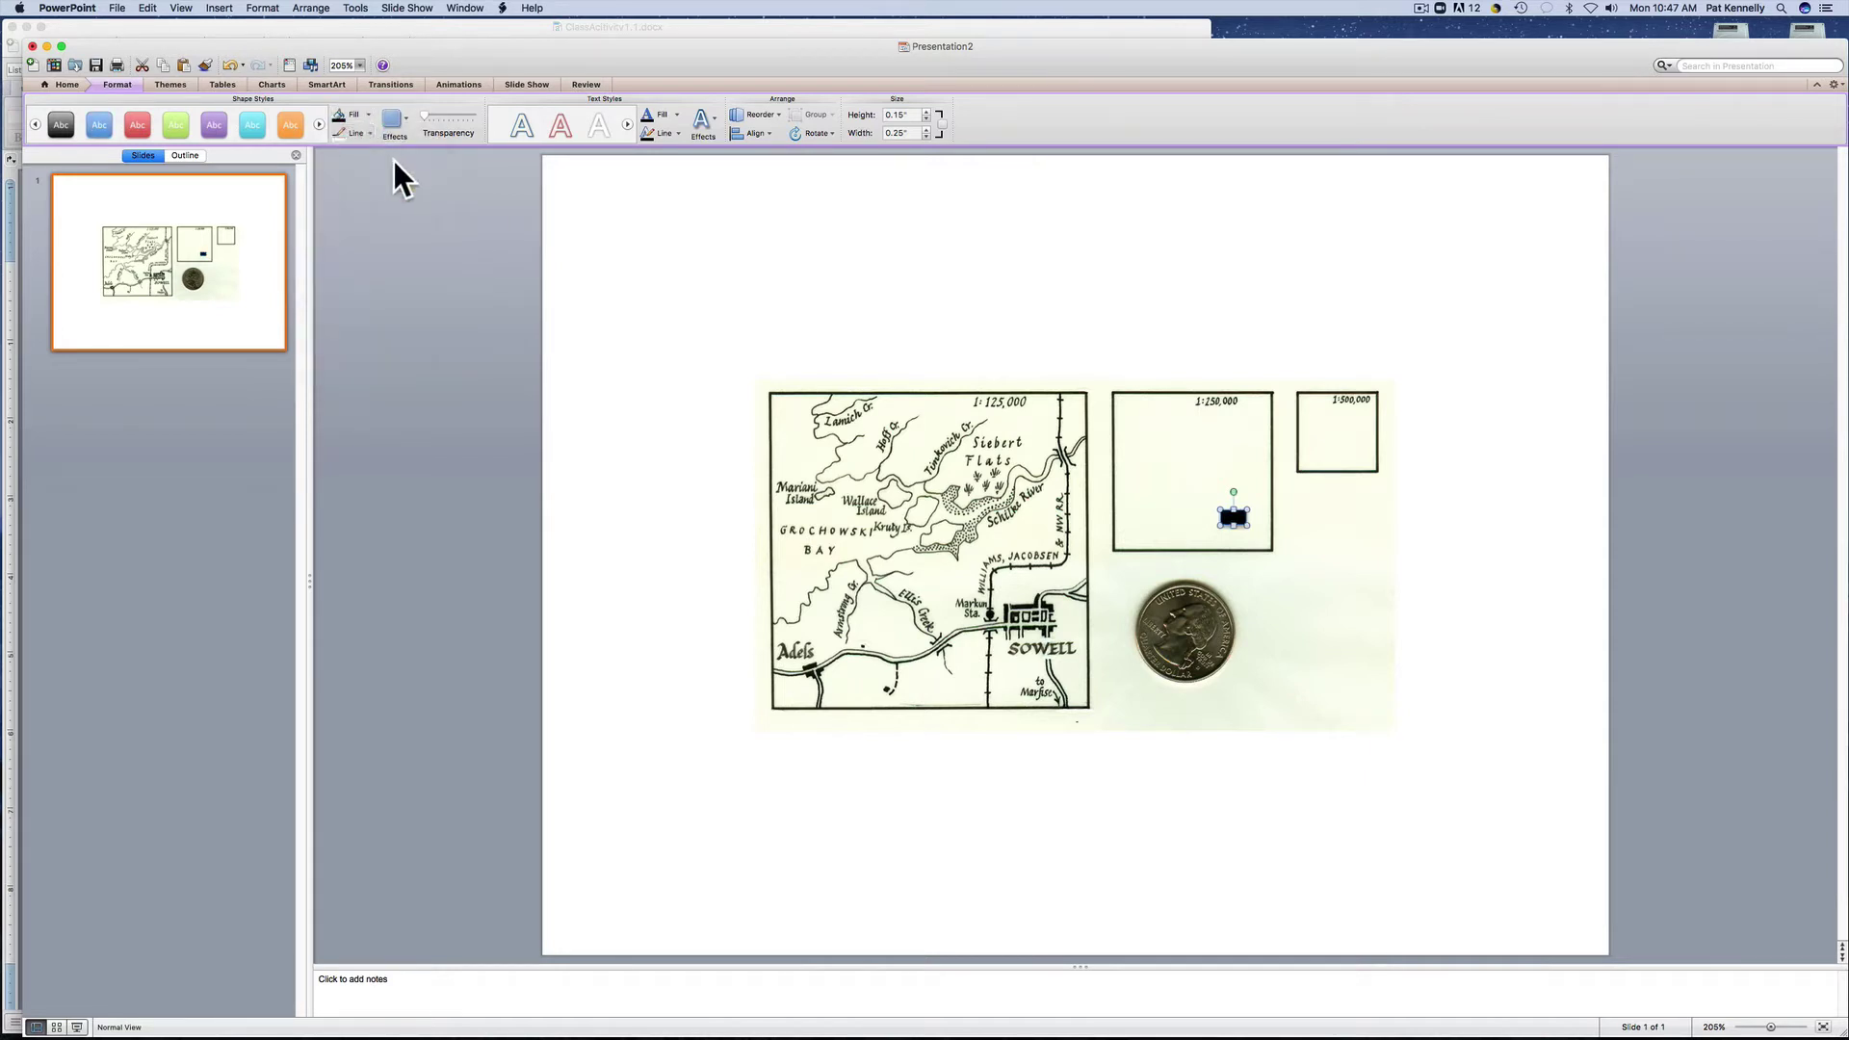
# Nudge the black rectangle into place and set its shadow to No Shadow
pyautogui.click(1333, 550)
pyautogui.moveTo(1245, 531)
pyautogui.mouseDown()
pyautogui.moveTo(1262, 531)
pyautogui.moveTo(1241, 517)
pyautogui.mouseUp()
pyautogui.click(403, 125)
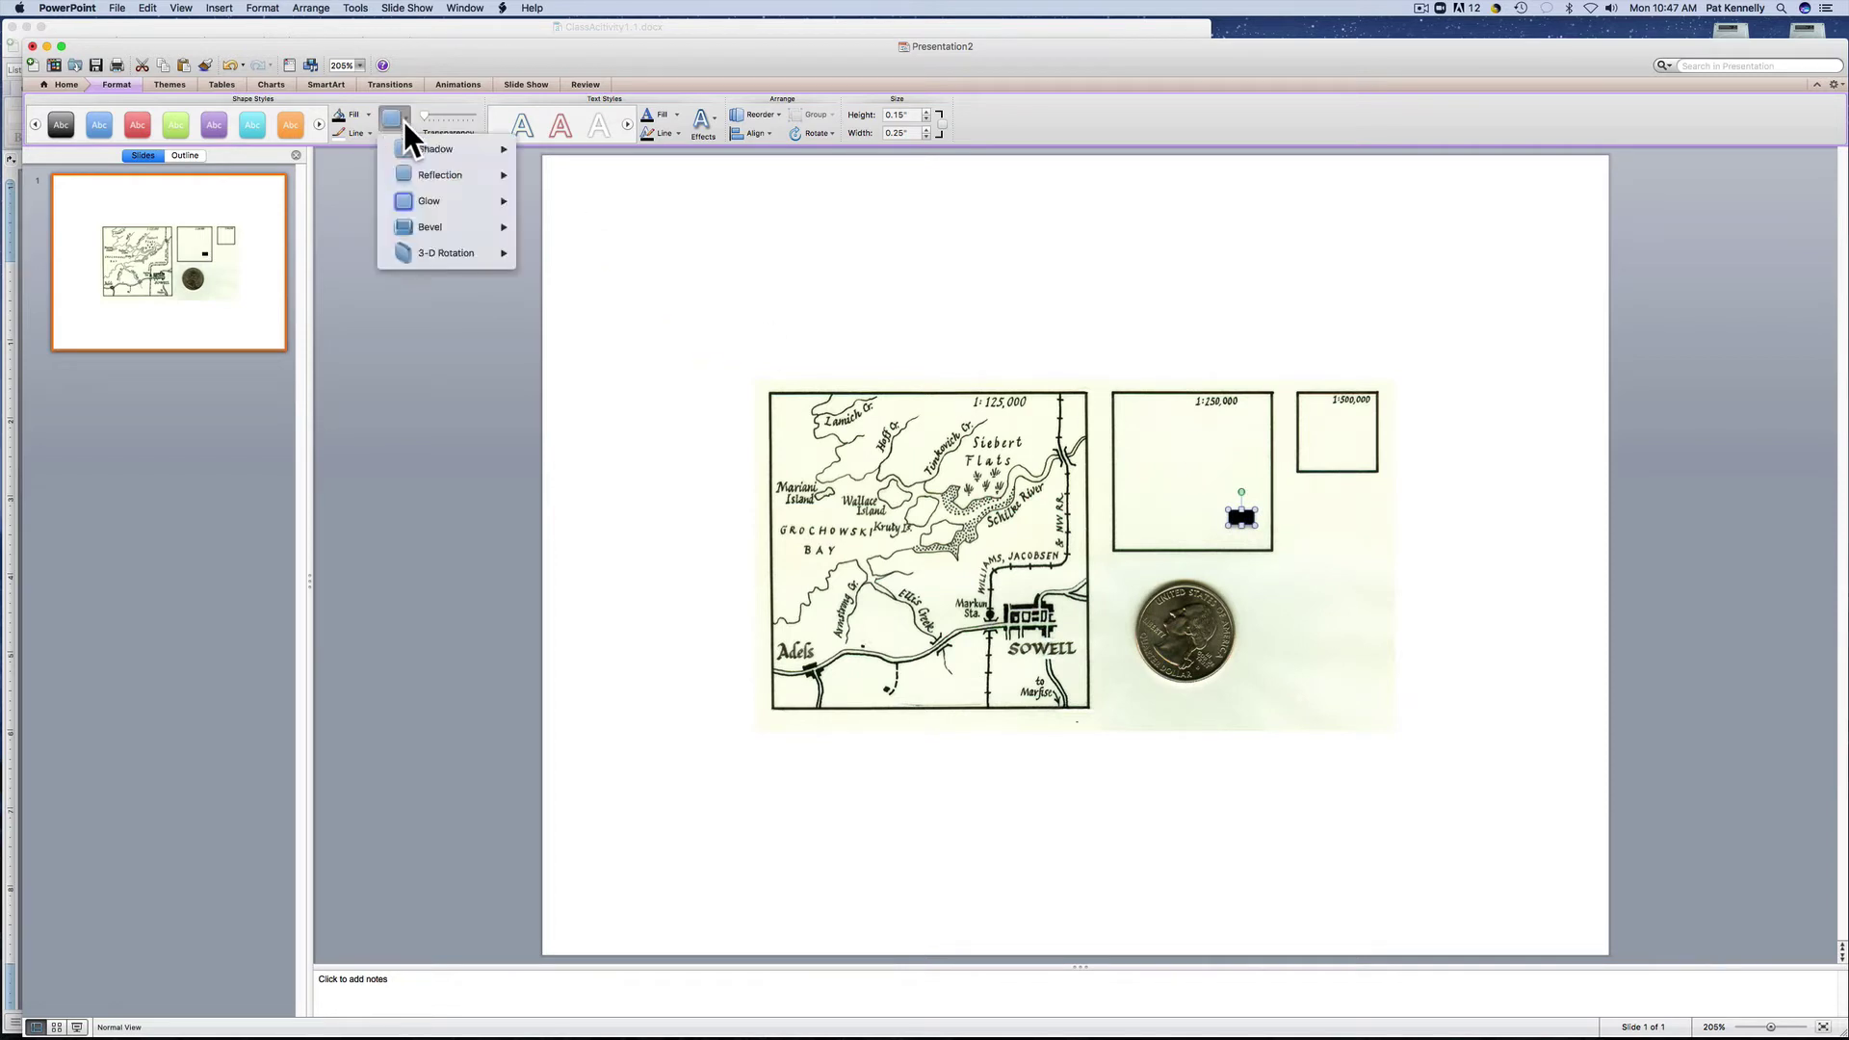
pyautogui.moveTo(481, 152)
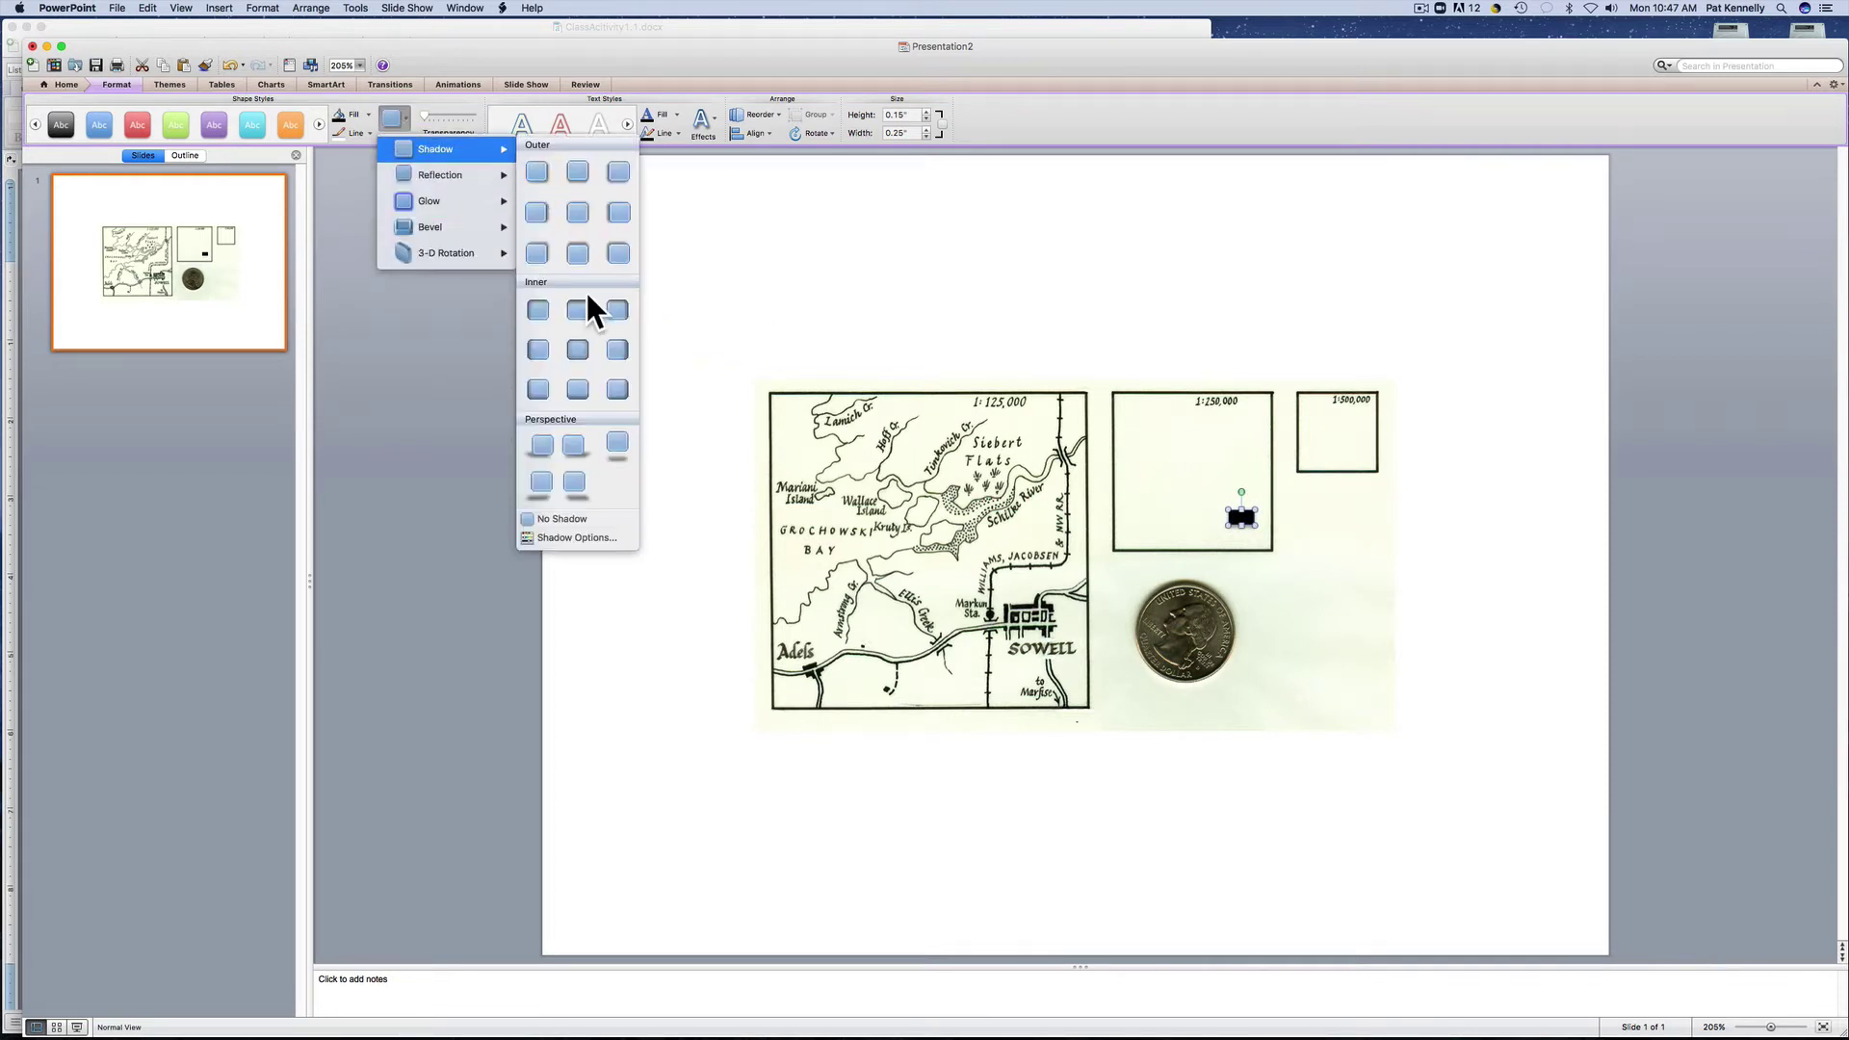
pyautogui.click(598, 521)
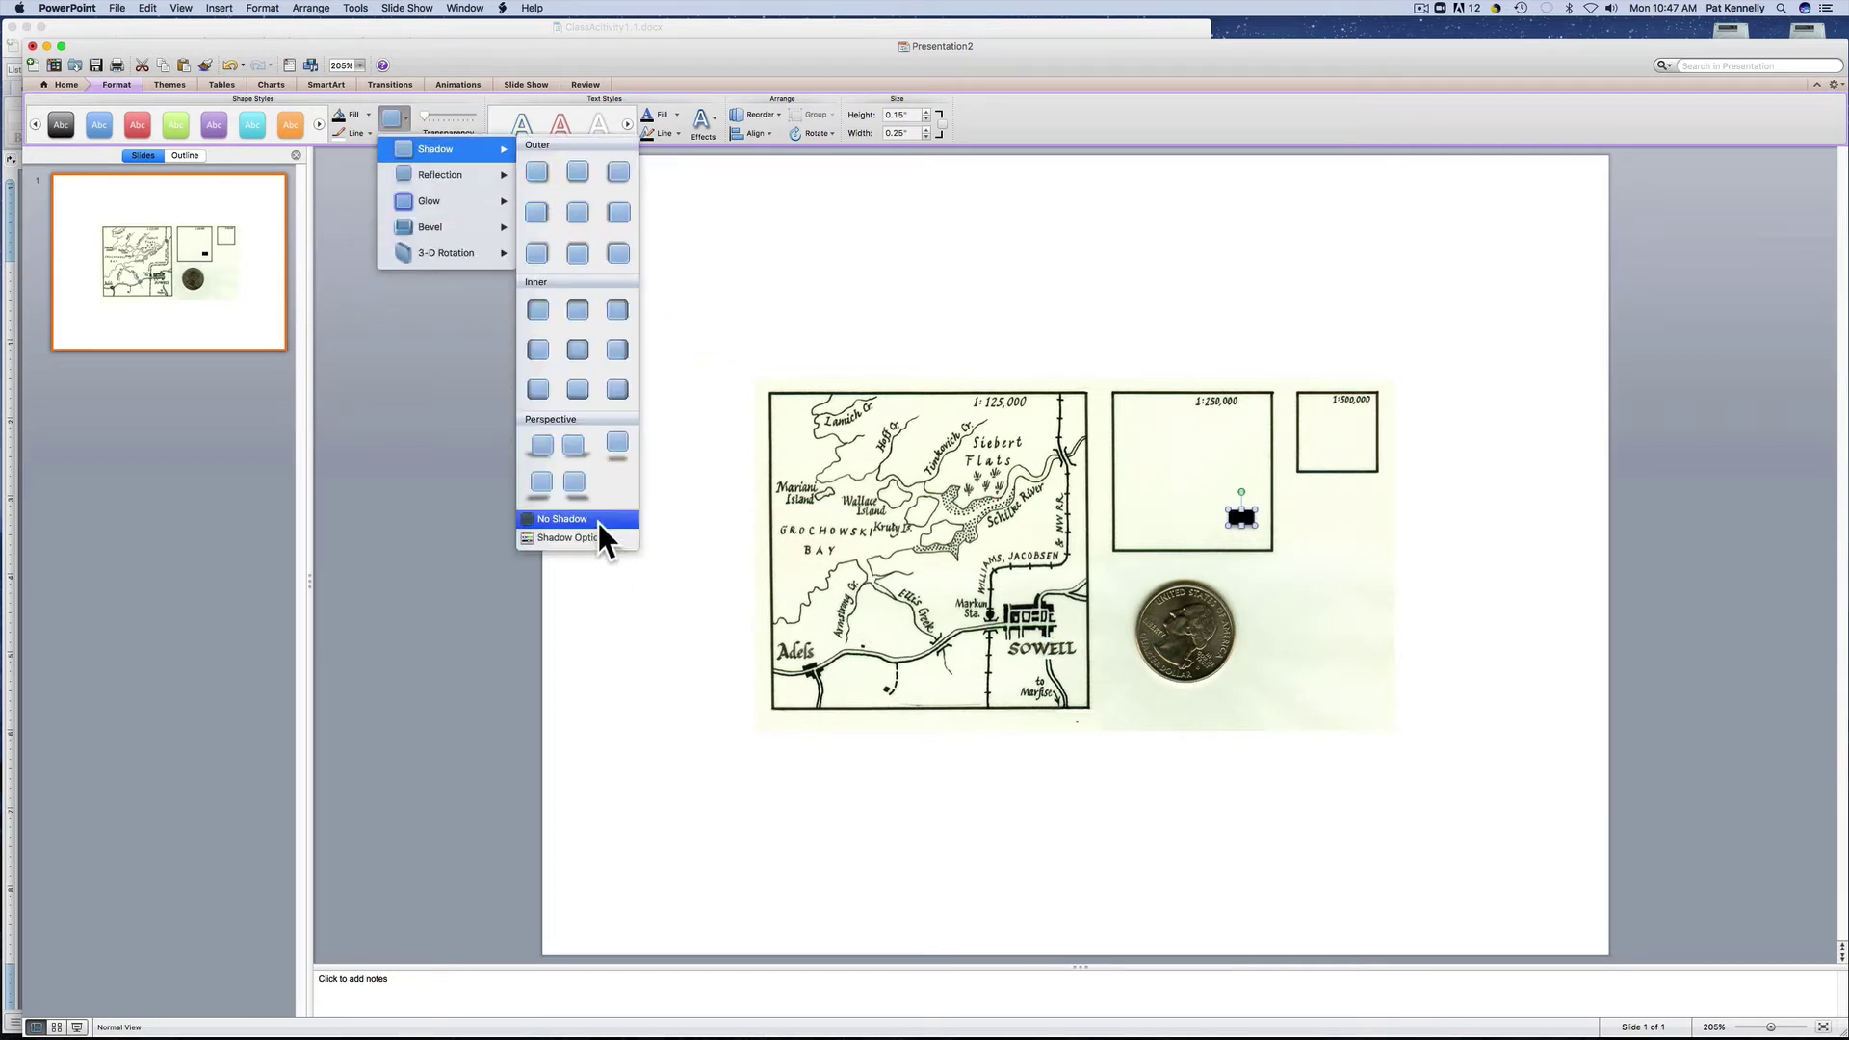
# Duplicate the black rectangle, resize the copy to 0.1" by 0.17", and place it in the 1:500,000 box
pyautogui.click(1269, 576)
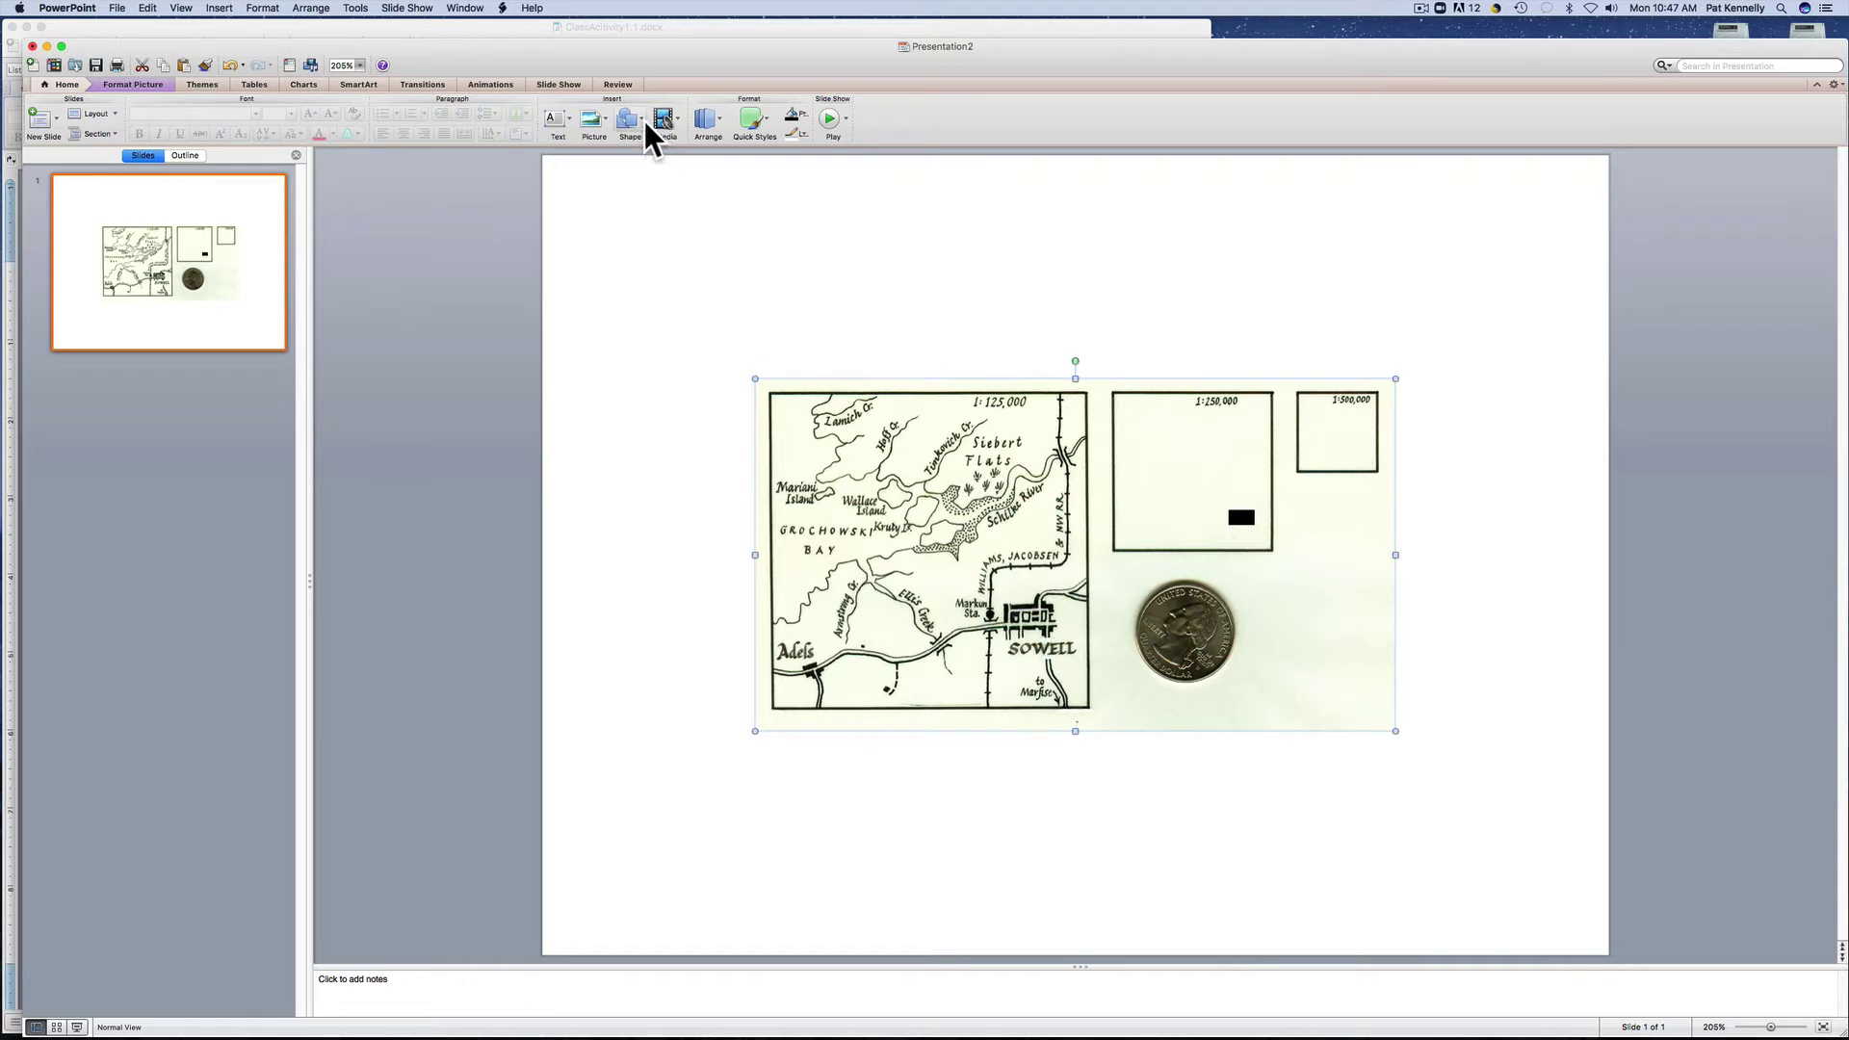
pyautogui.click(1246, 518)
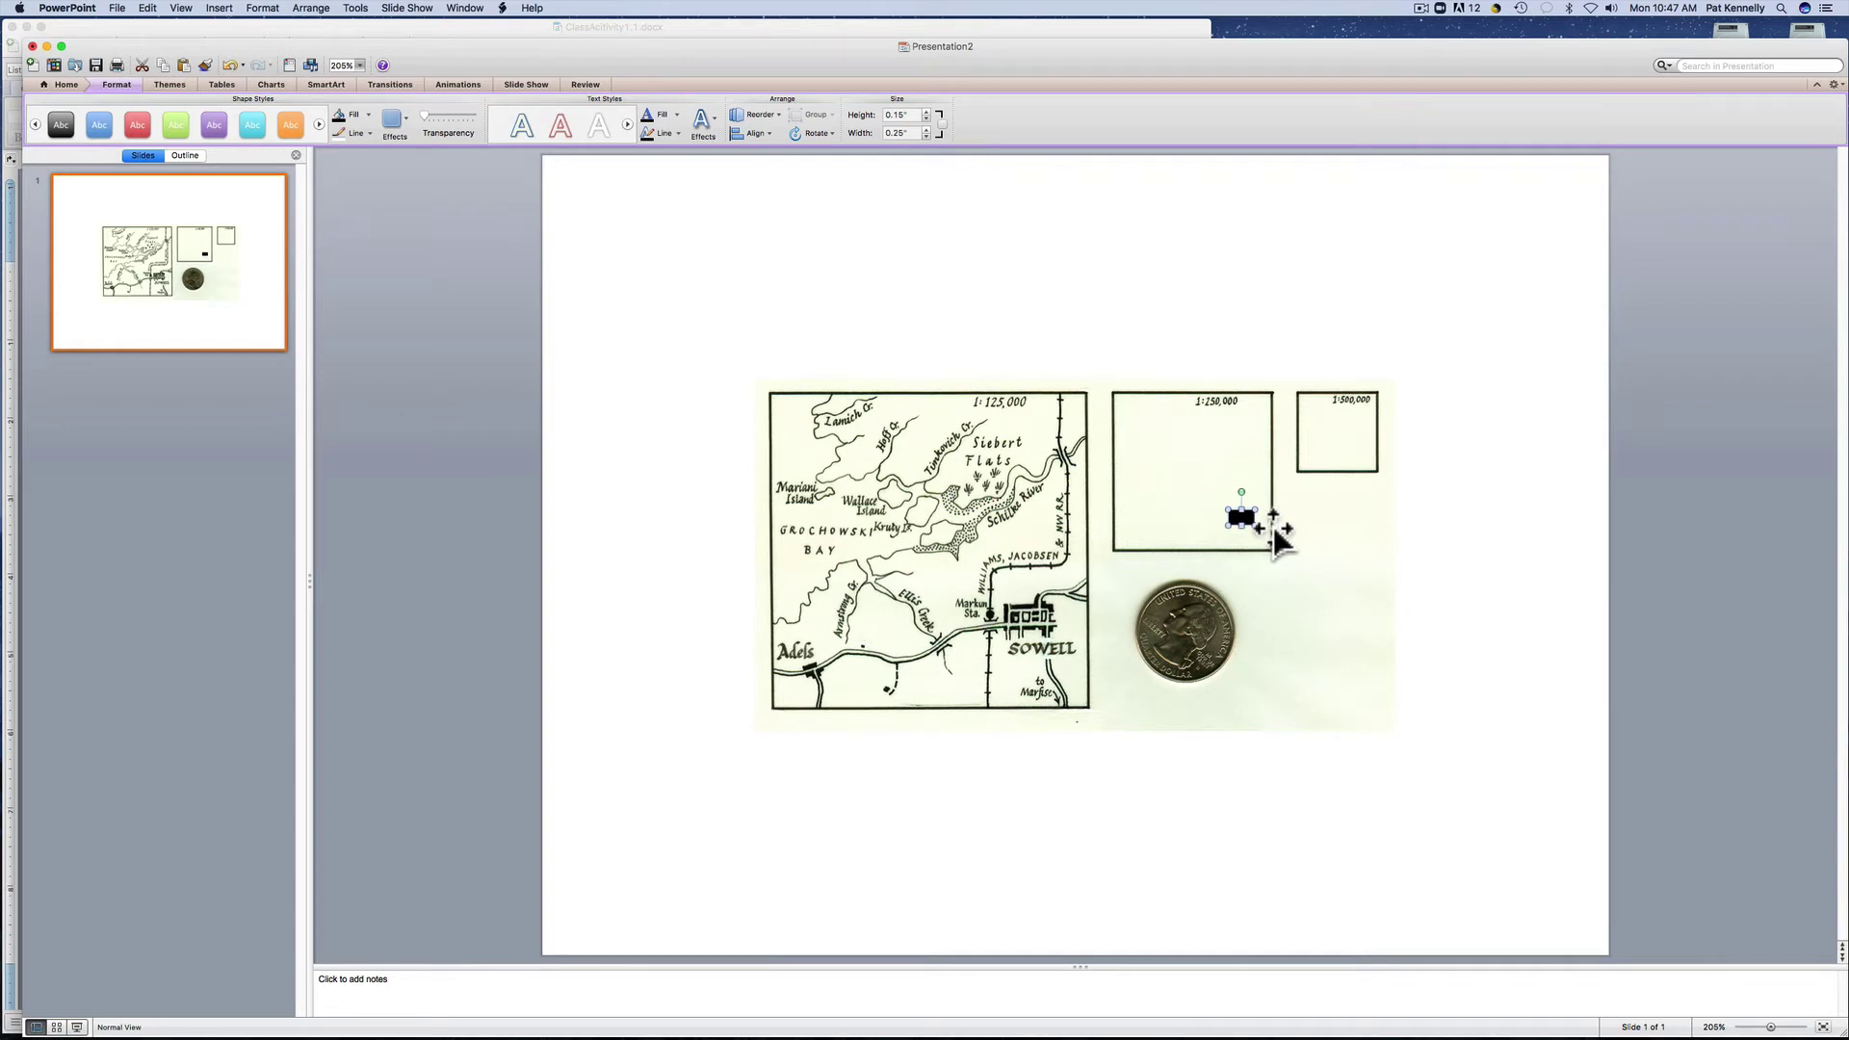
pyautogui.press('super+c')
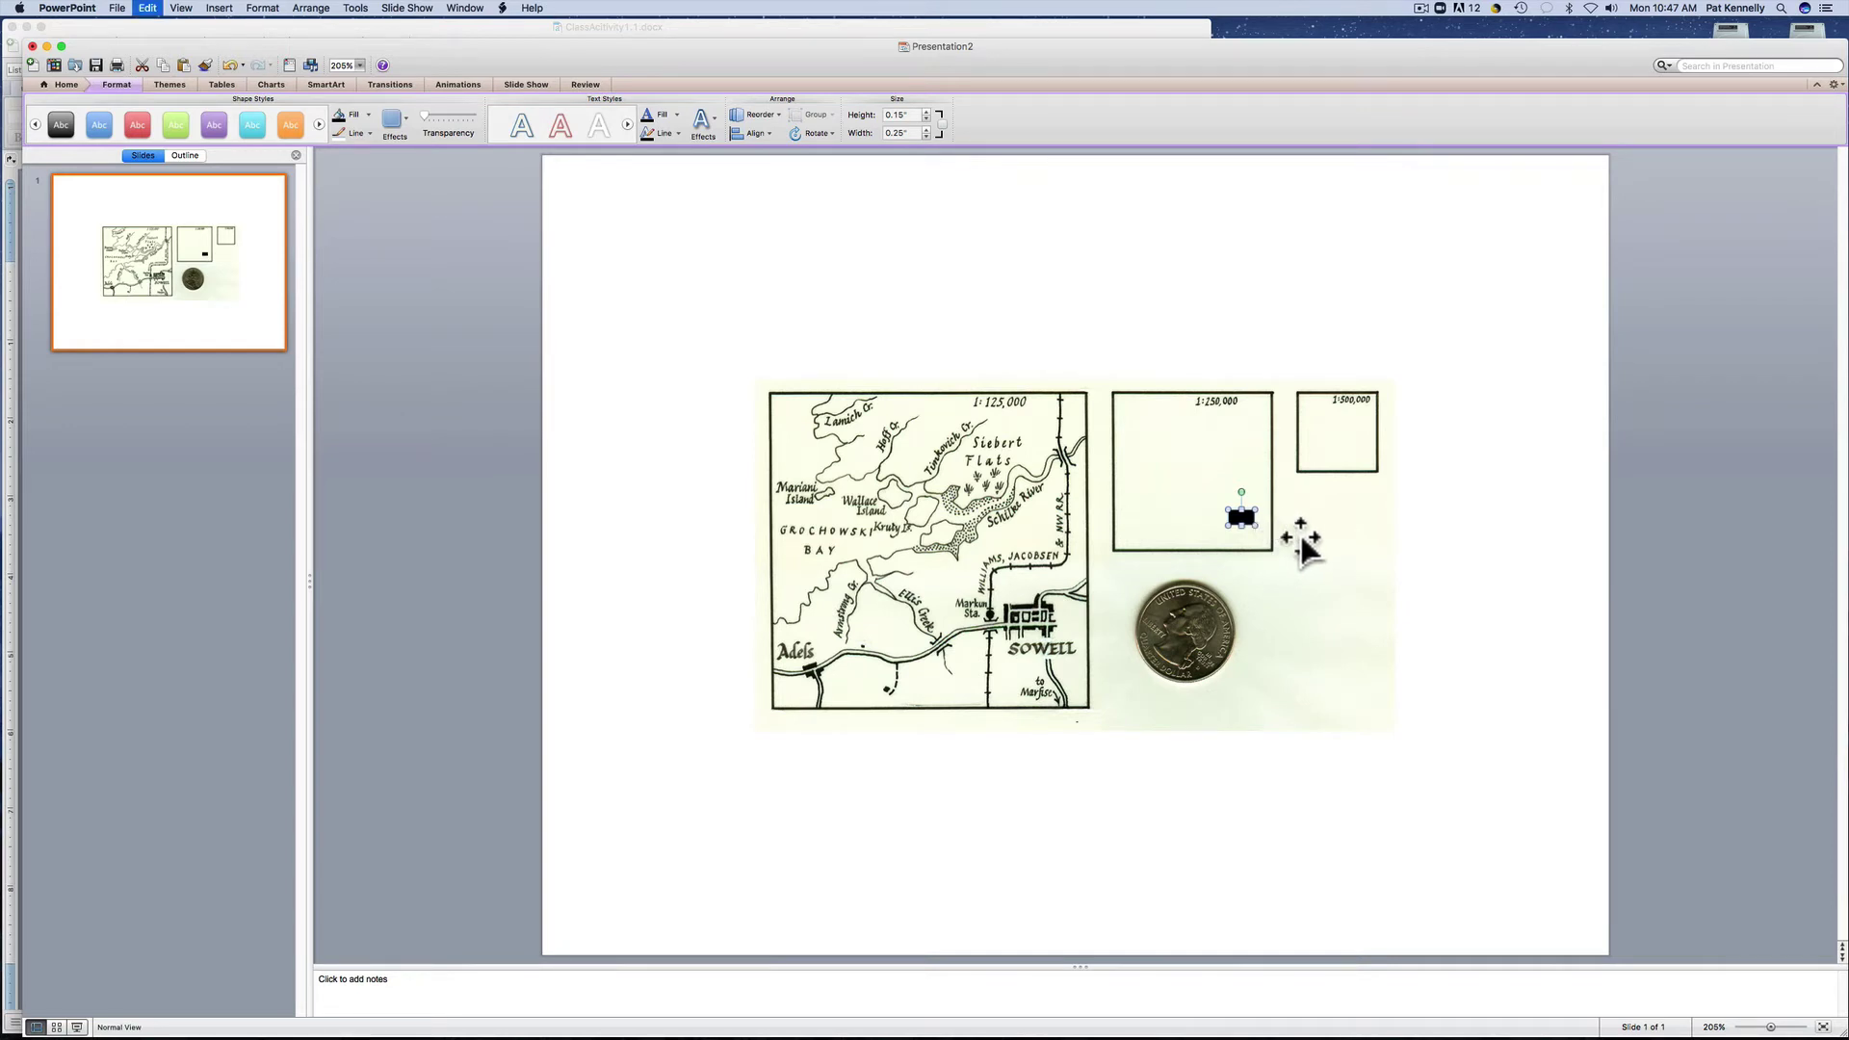
pyautogui.press('super+v')
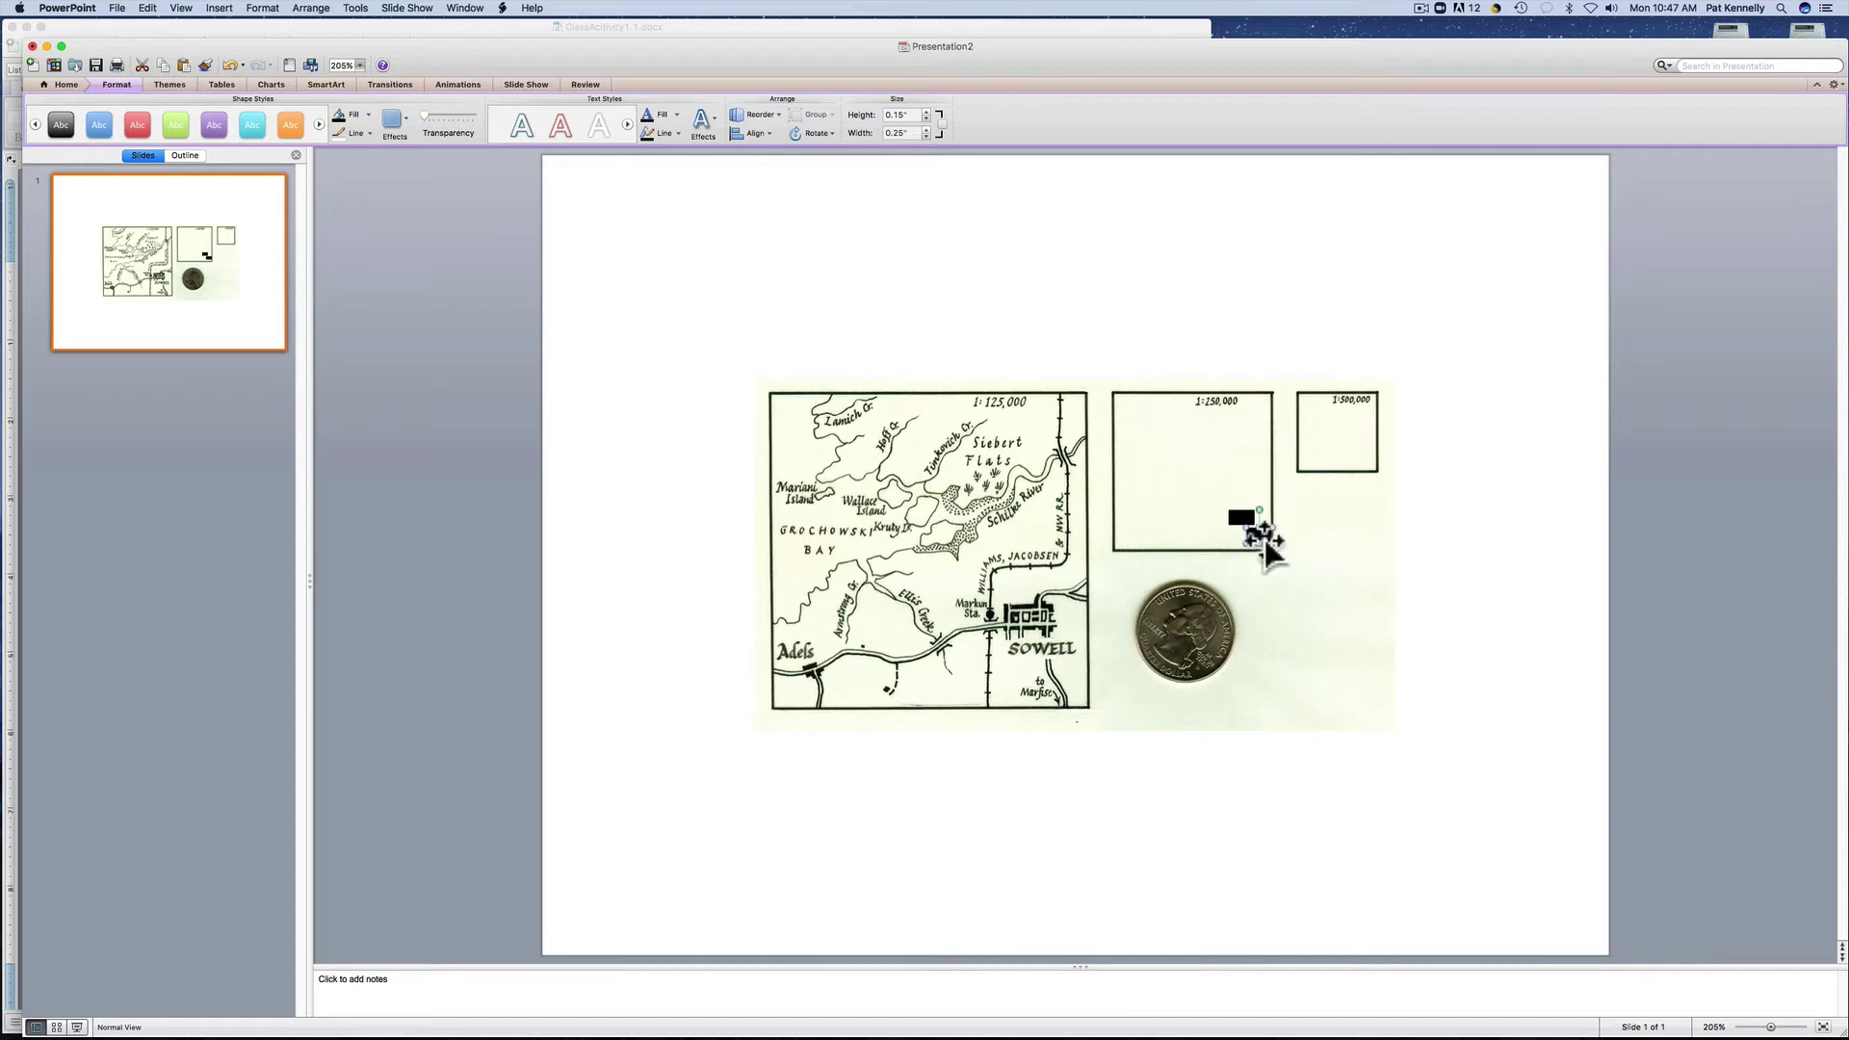
pyautogui.moveTo(1272, 541); pyautogui.dragTo(1349, 520)
pyautogui.click(148, 8)
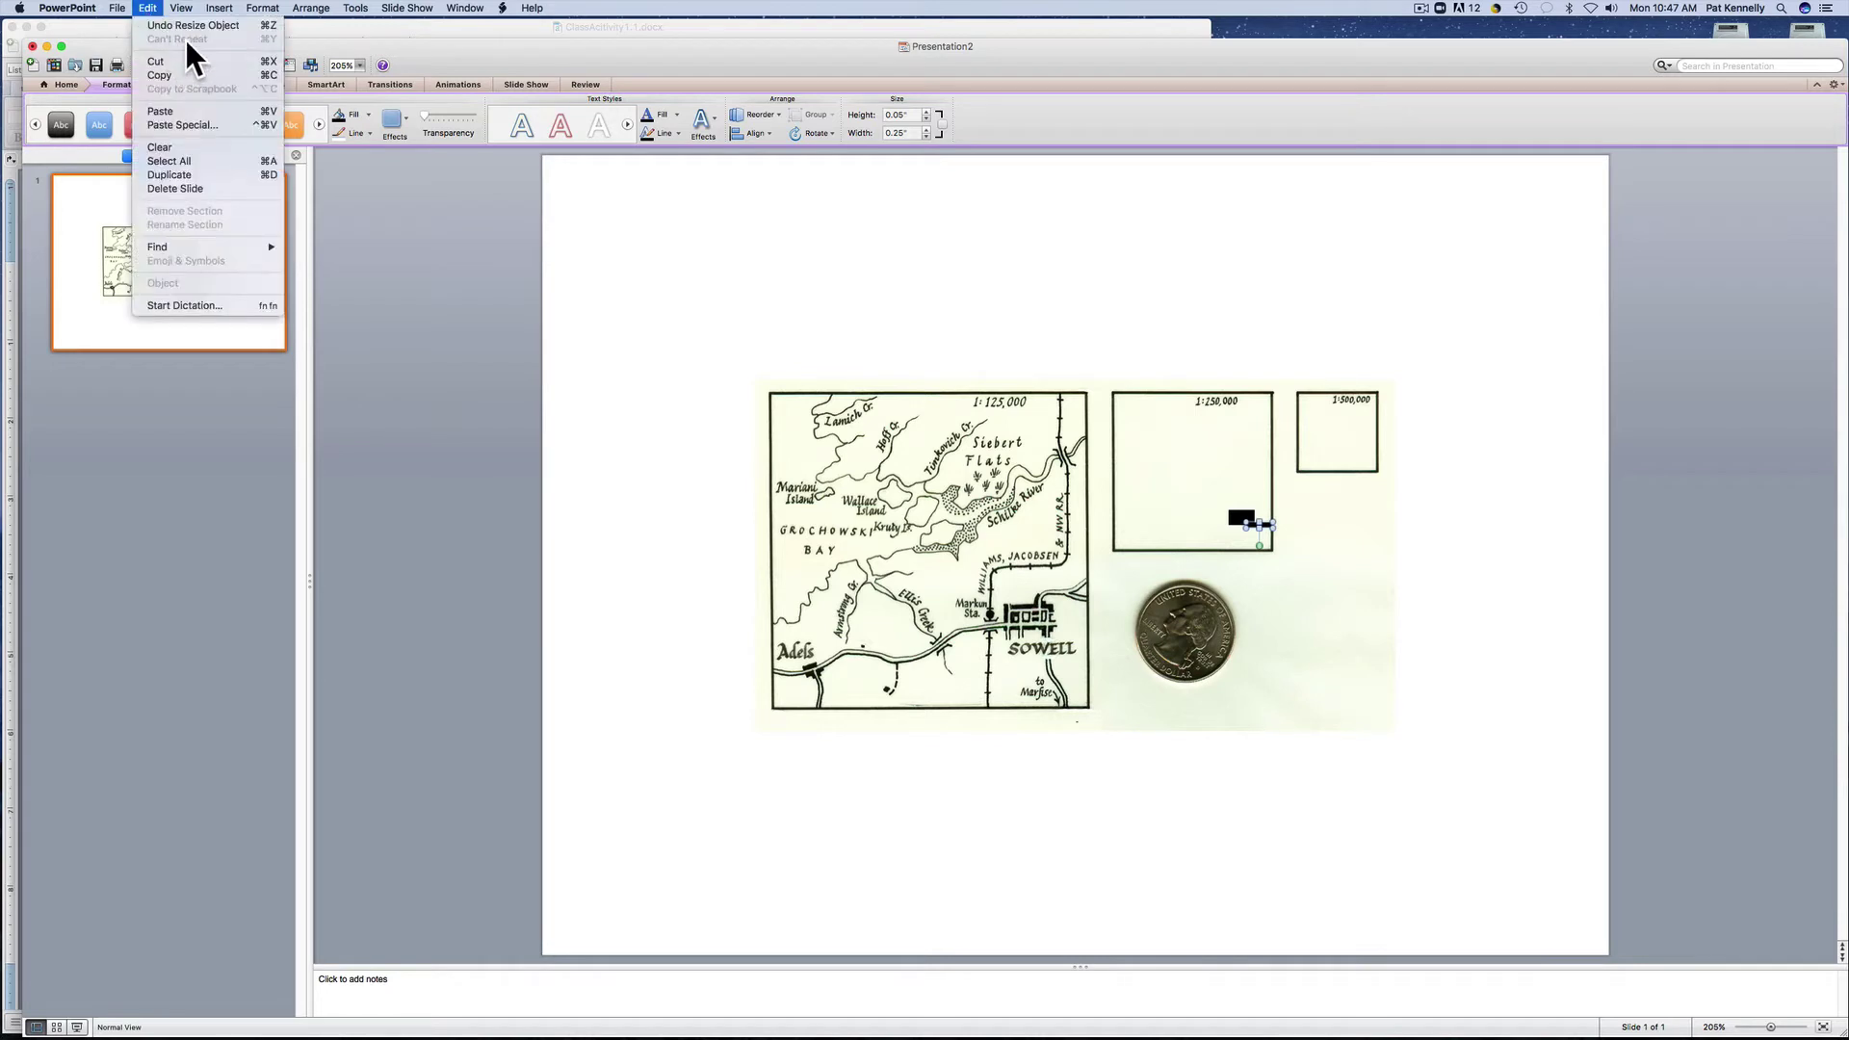
pyautogui.click(185, 27)
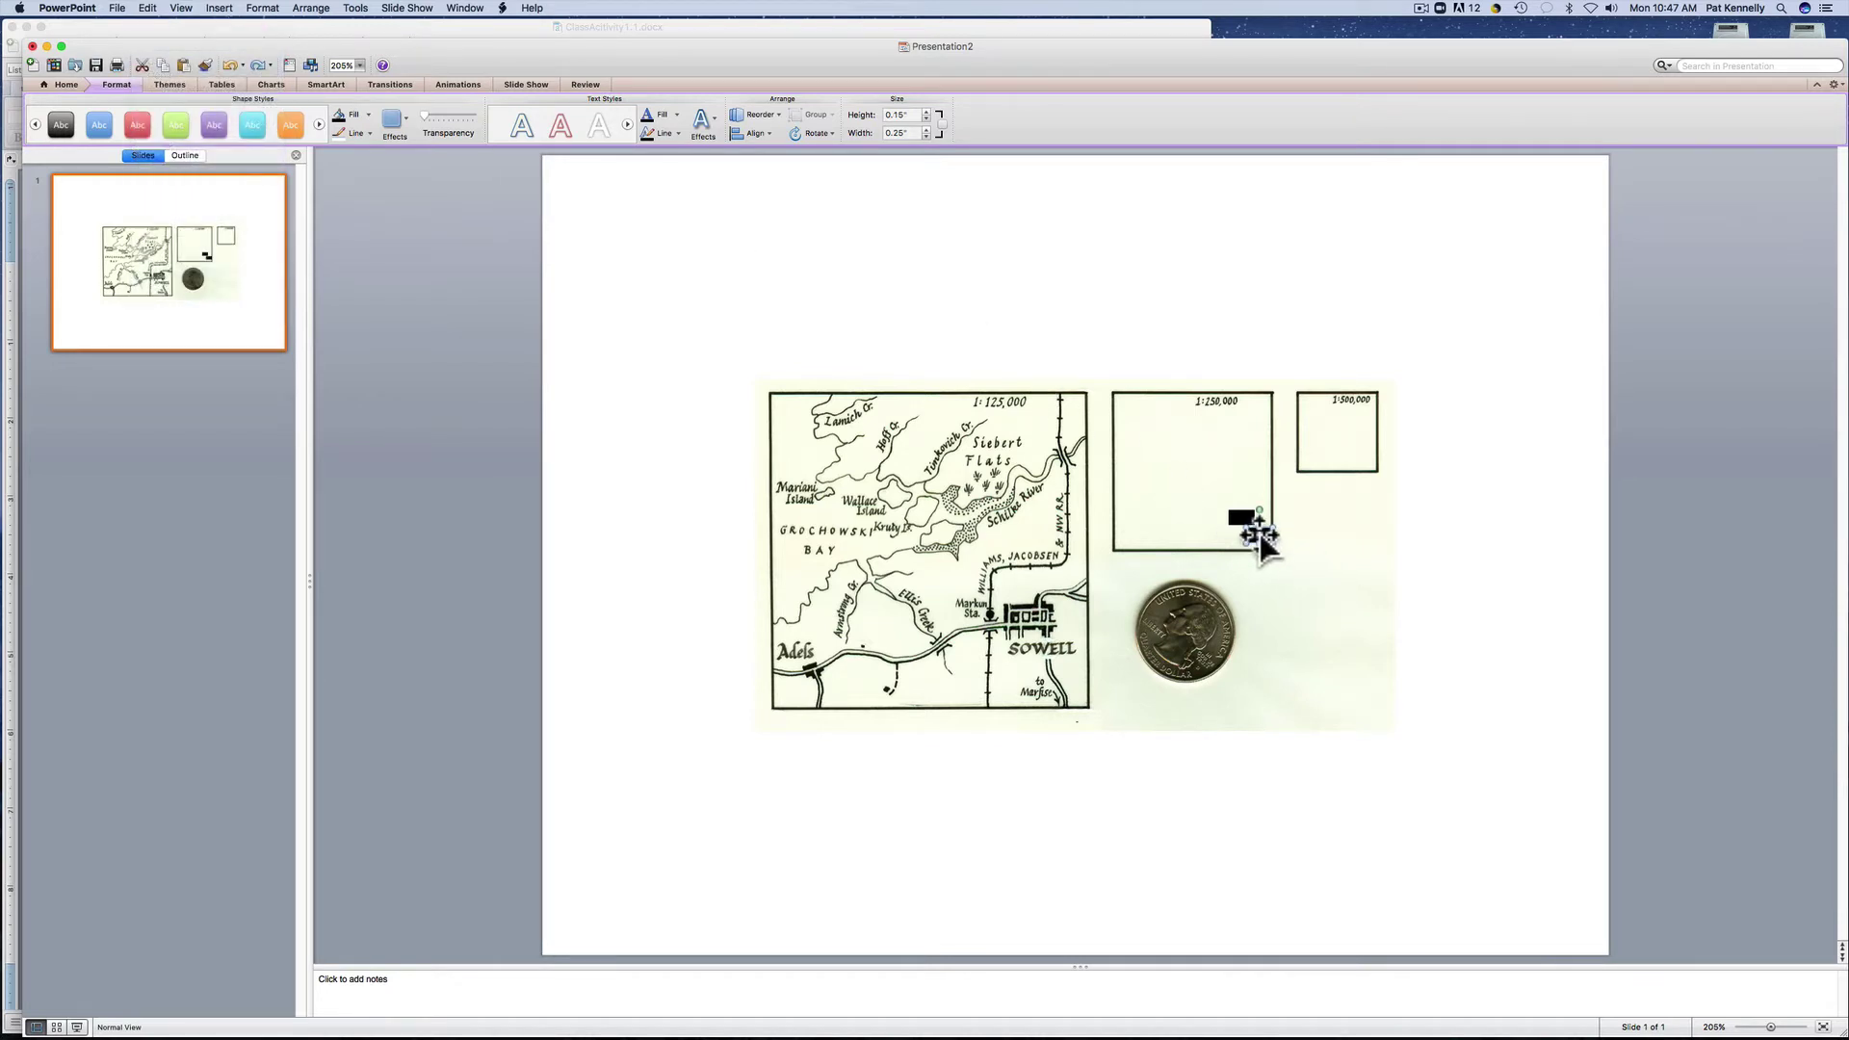
pyautogui.moveTo(1258, 536); pyautogui.dragTo(1339, 526)
pyautogui.moveTo(1326, 517); pyautogui.dragTo(1337, 525)
pyautogui.moveTo(1346, 528); pyautogui.dragTo(1362, 459)
pyautogui.click(1456, 452)
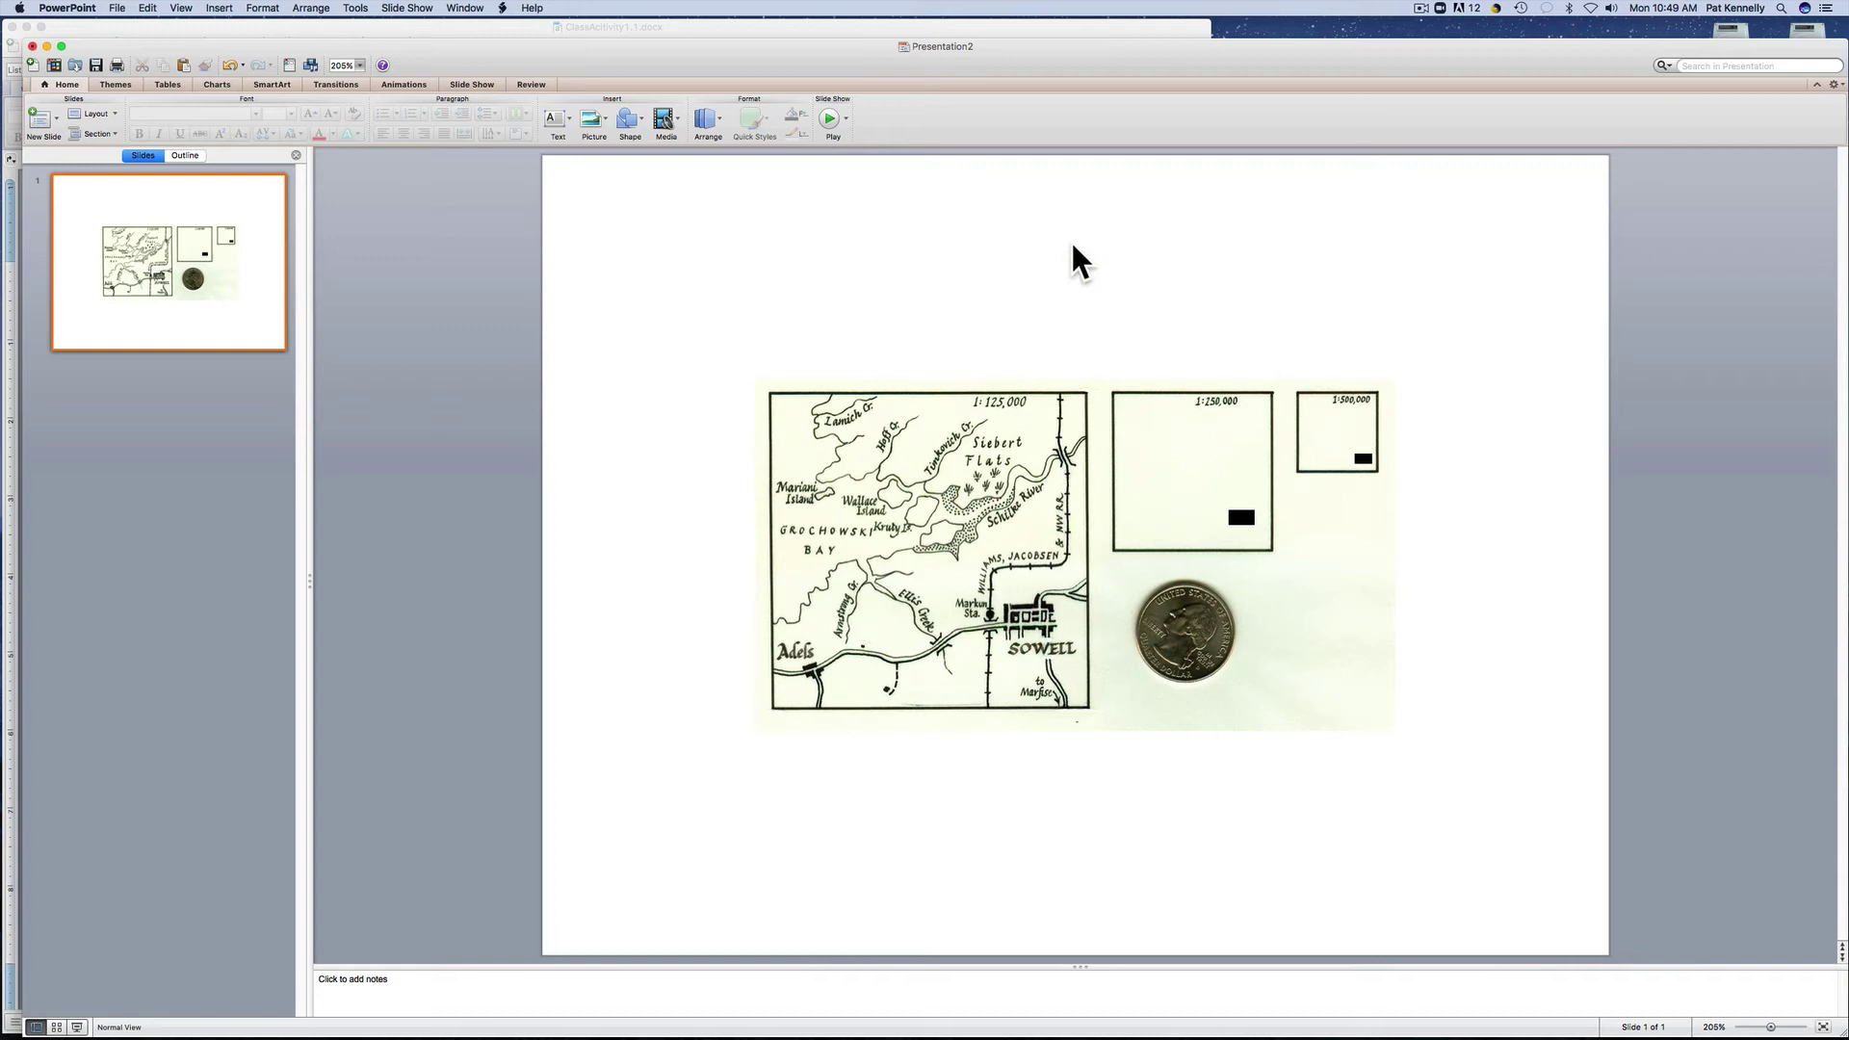
# Draw a Scribble line from the top of the 1:250,000 box downward, curving left near its bottom
pyautogui.click(643, 124)
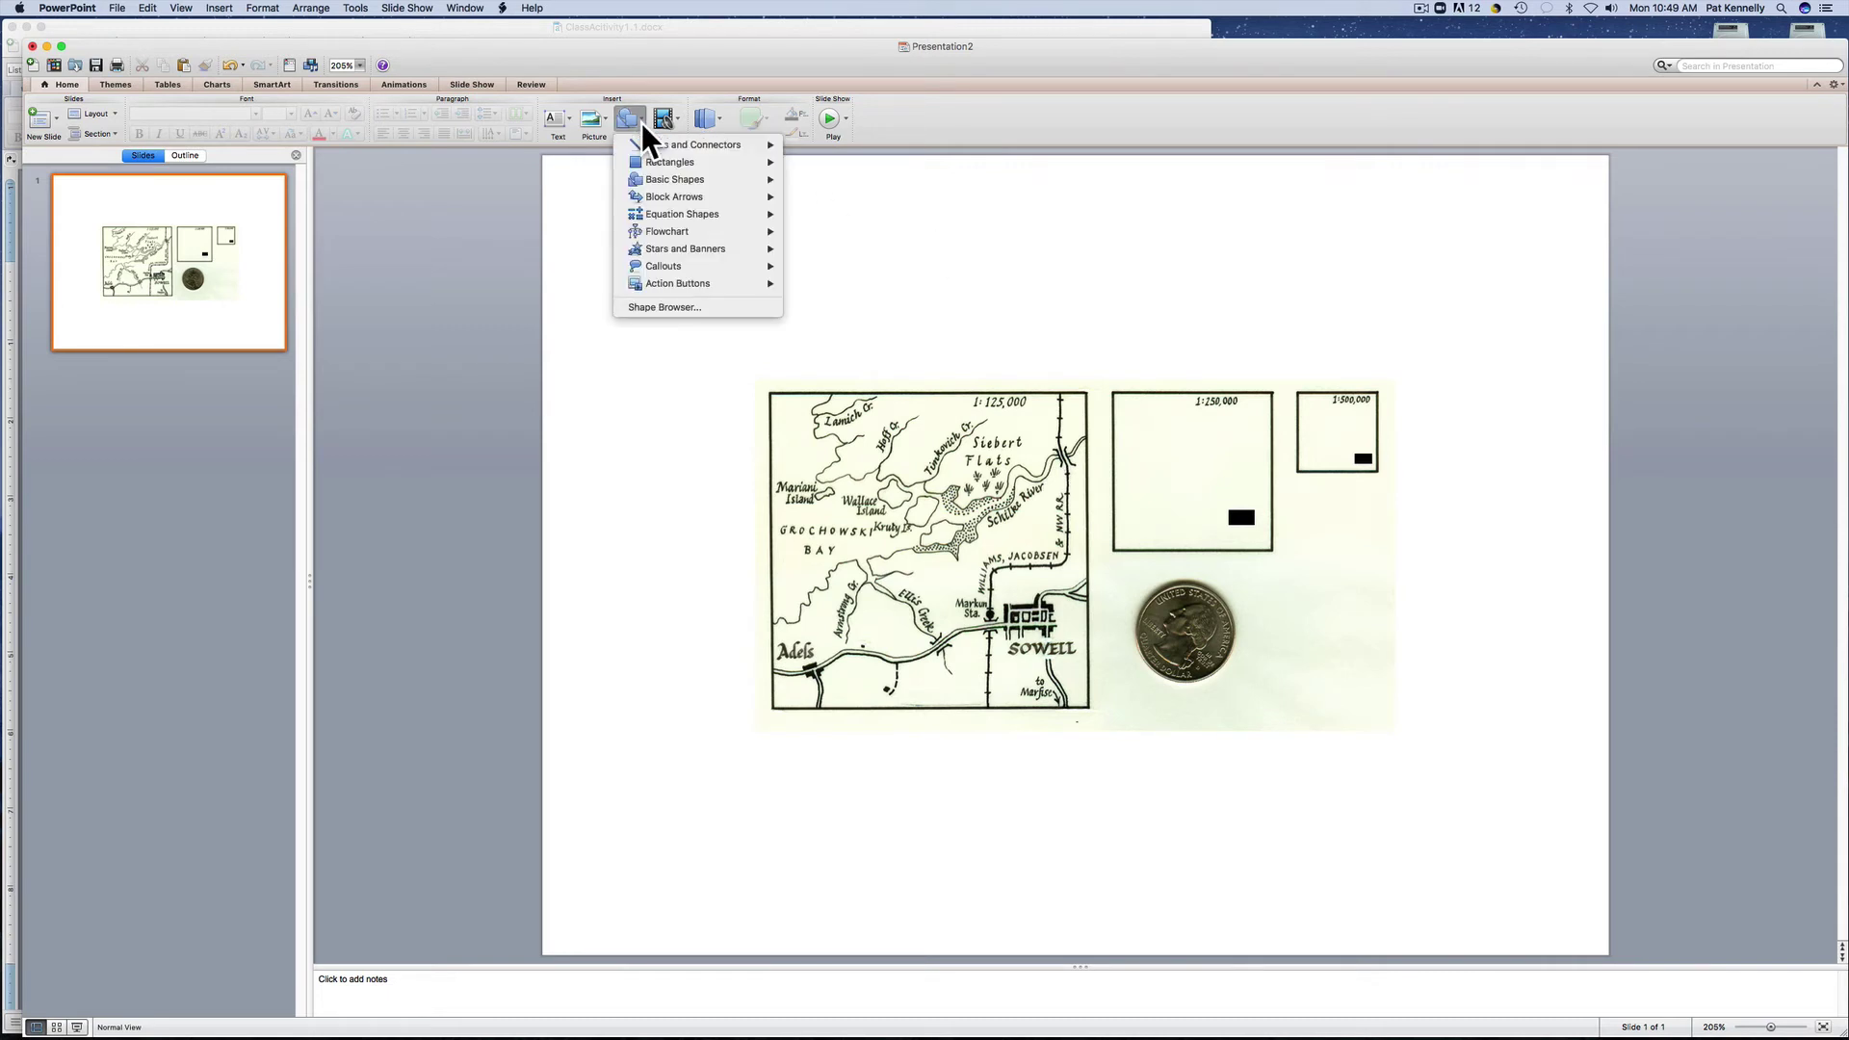
pyautogui.moveTo(672, 144)
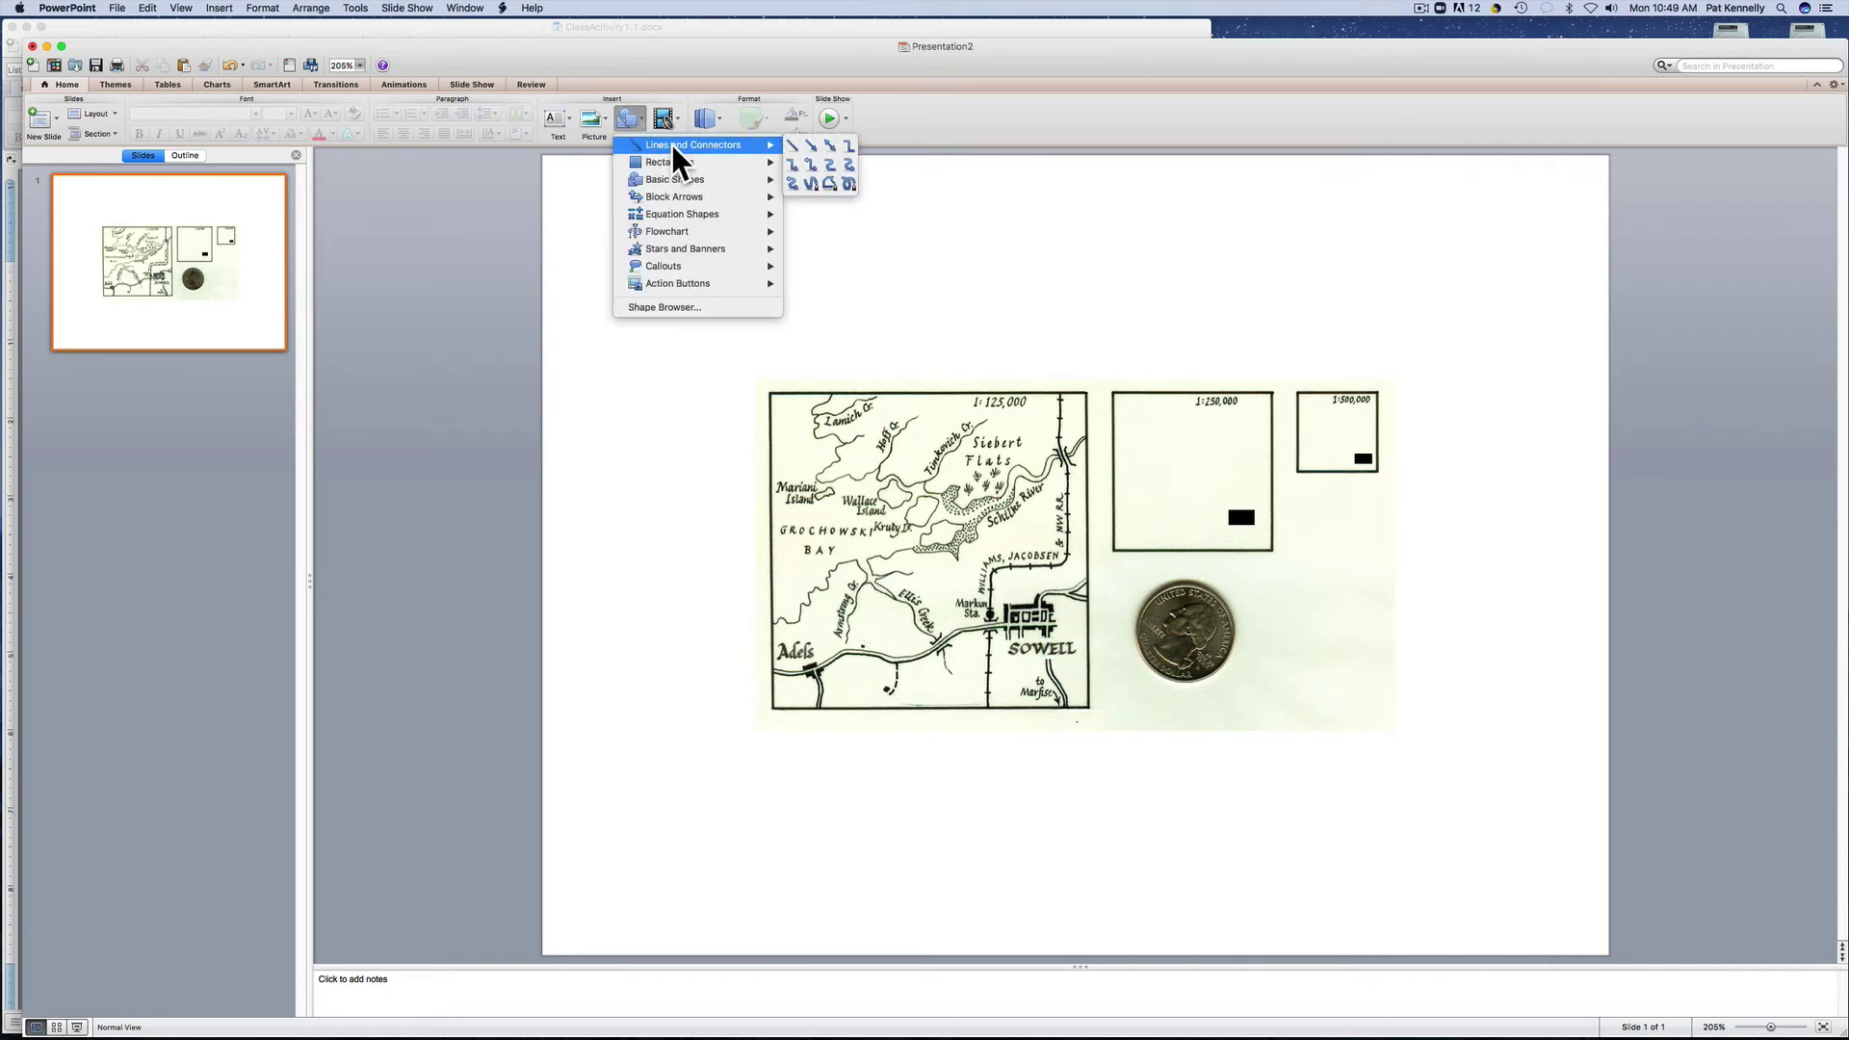
pyautogui.click(812, 185)
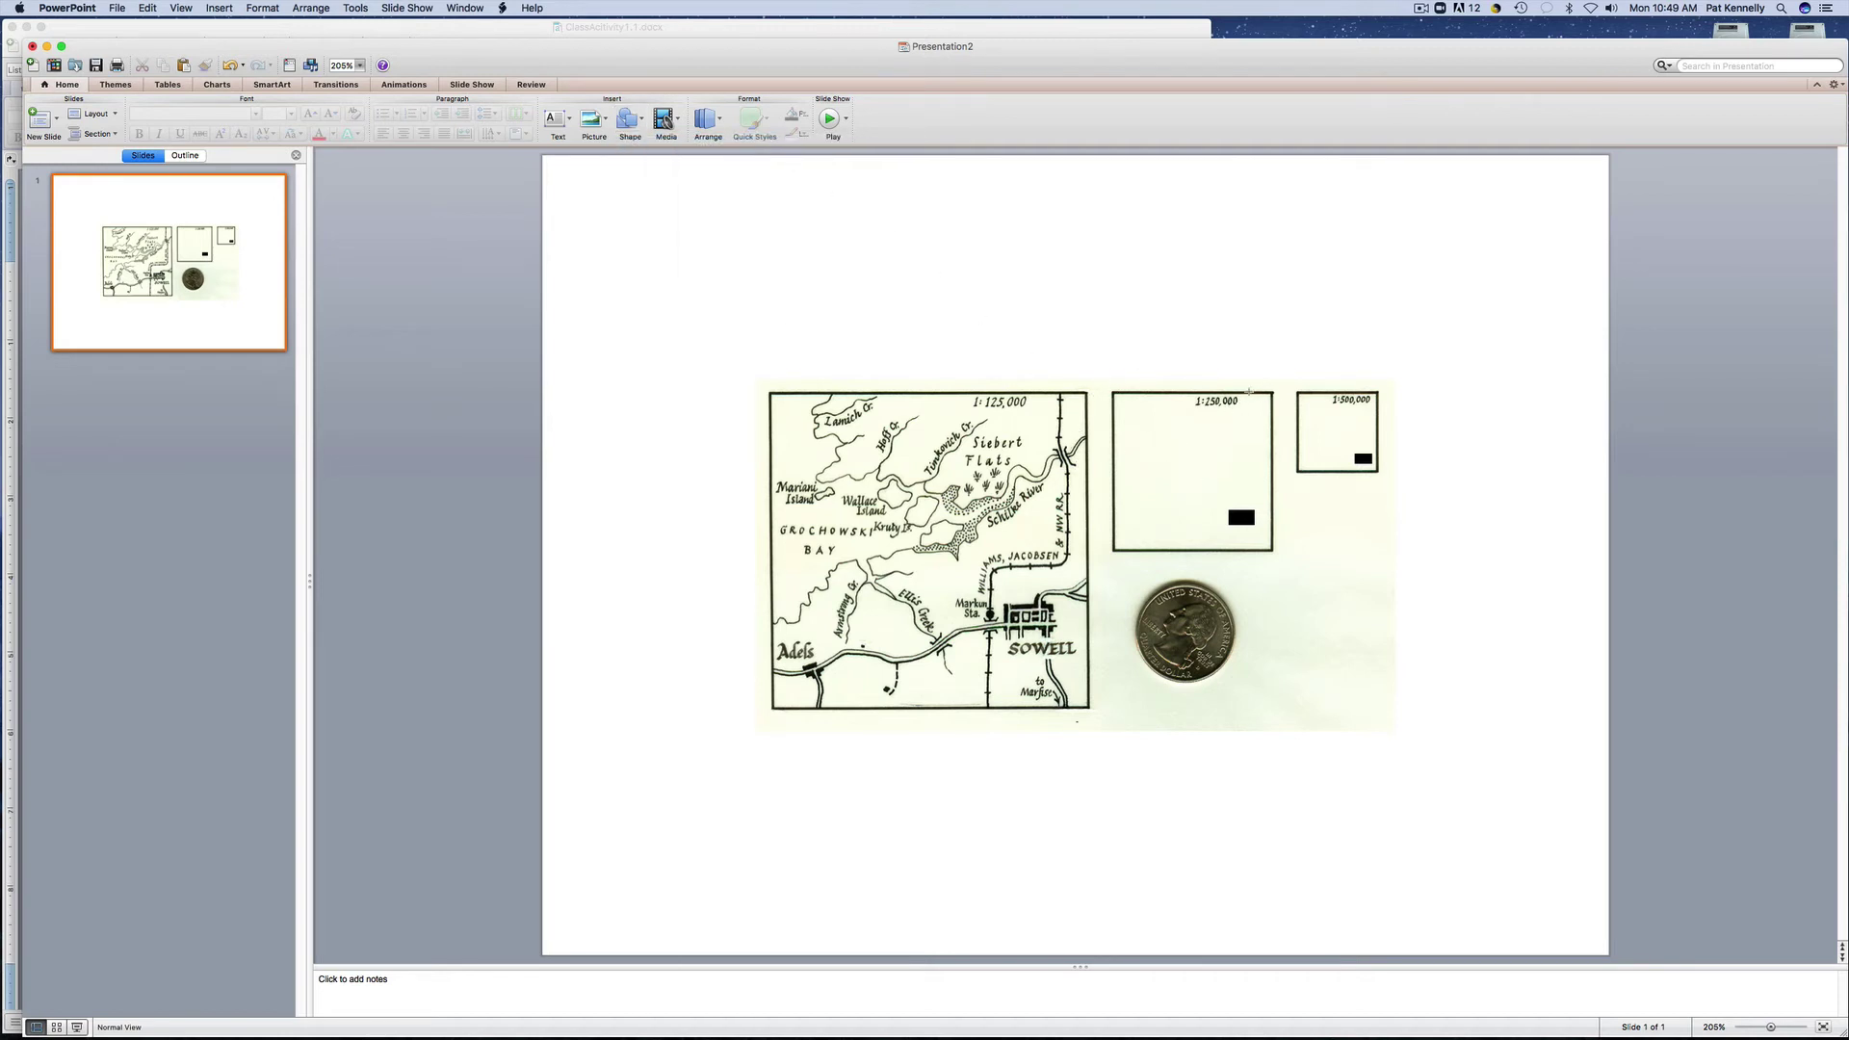
pyautogui.moveTo(1240, 392); pyautogui.dragTo(1247, 487)
pyautogui.moveTo(1248, 489)
pyautogui.mouseDown()
pyautogui.moveTo(1206, 502)
pyautogui.moveTo(1214, 551)
pyautogui.mouseUp()
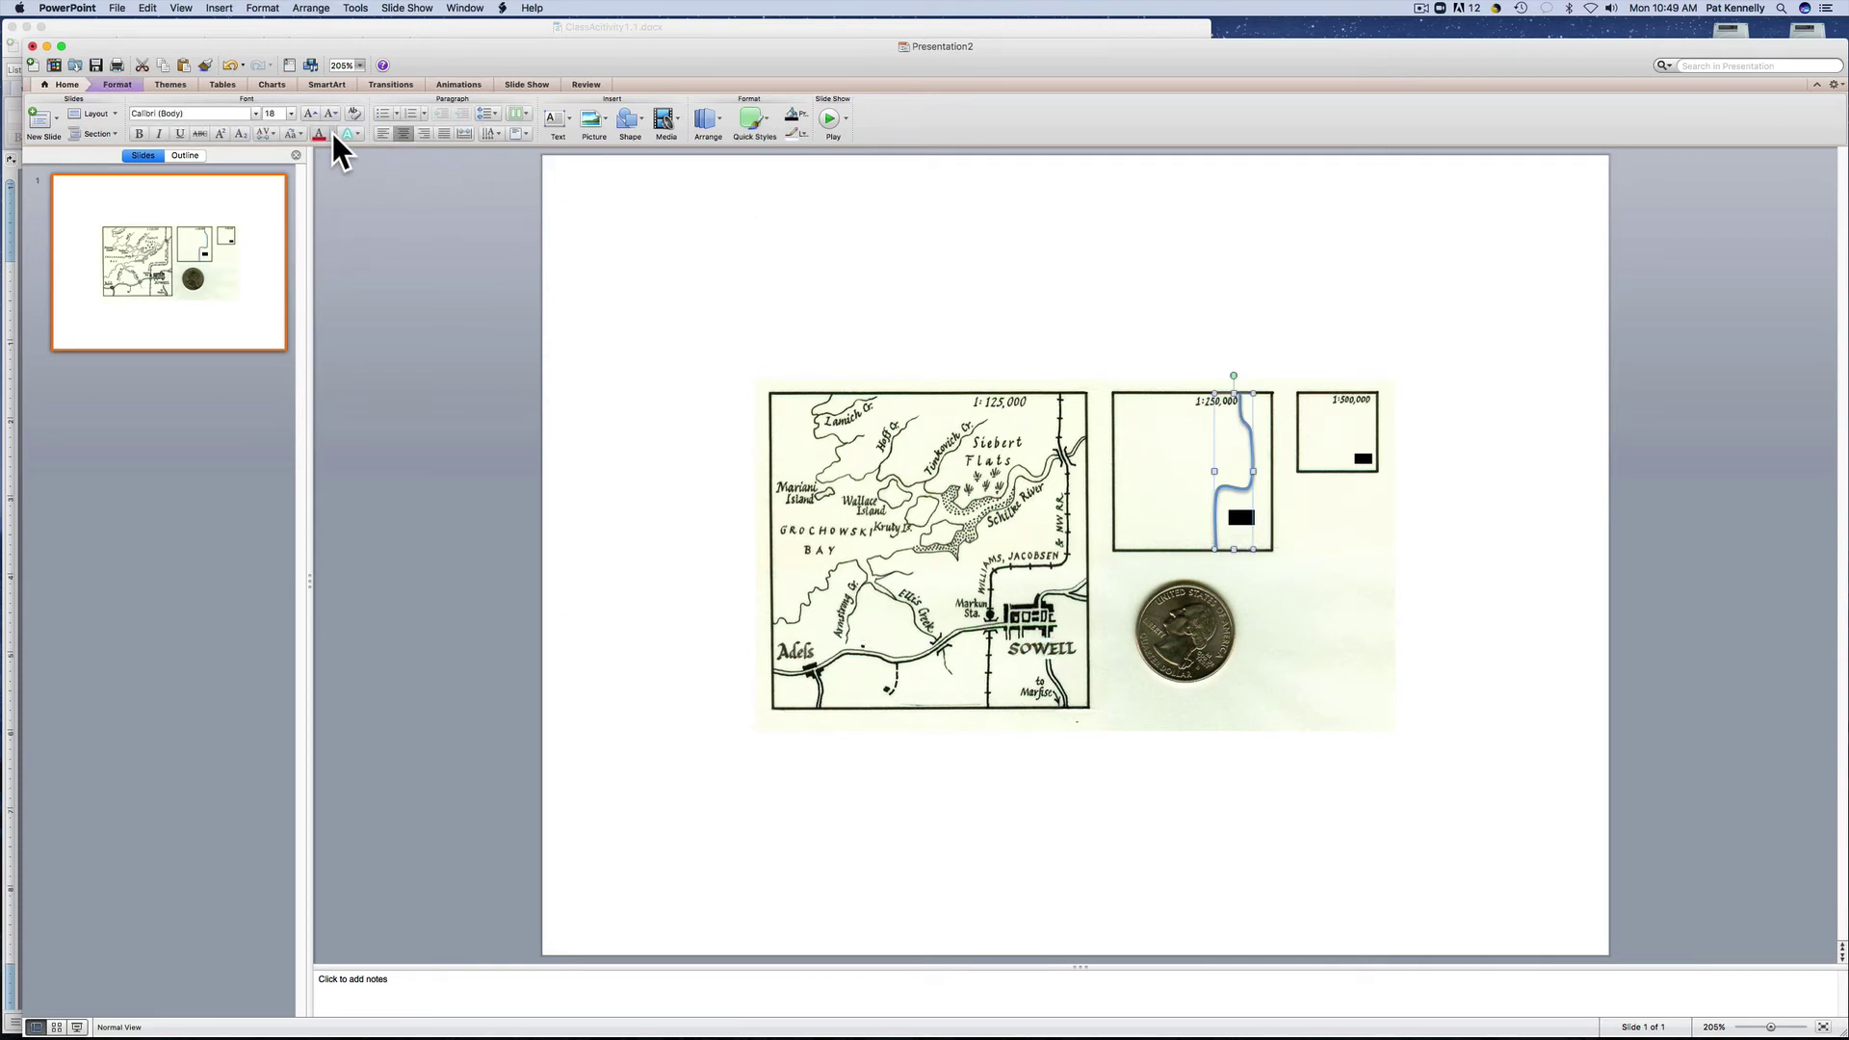
# Set the 1:250,000 railroad line's fill to No Fill
pyautogui.click(1250, 430)
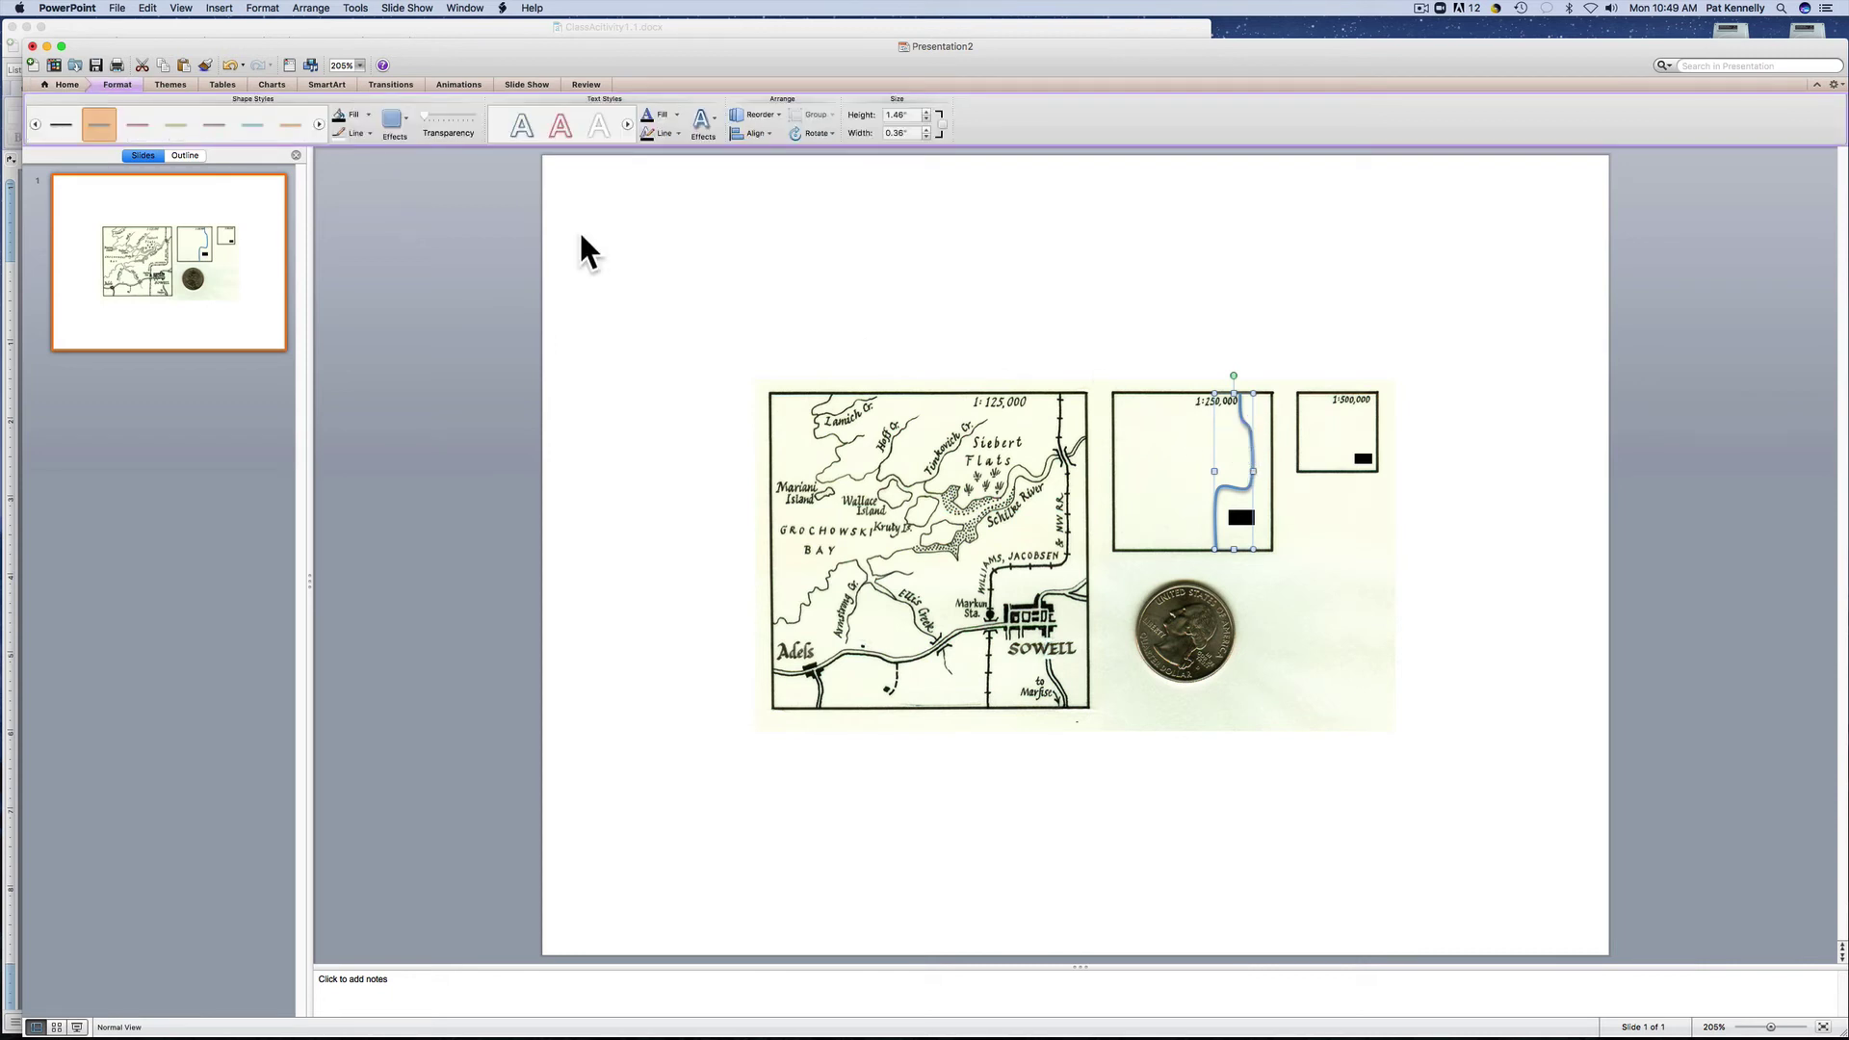
pyautogui.click(368, 114)
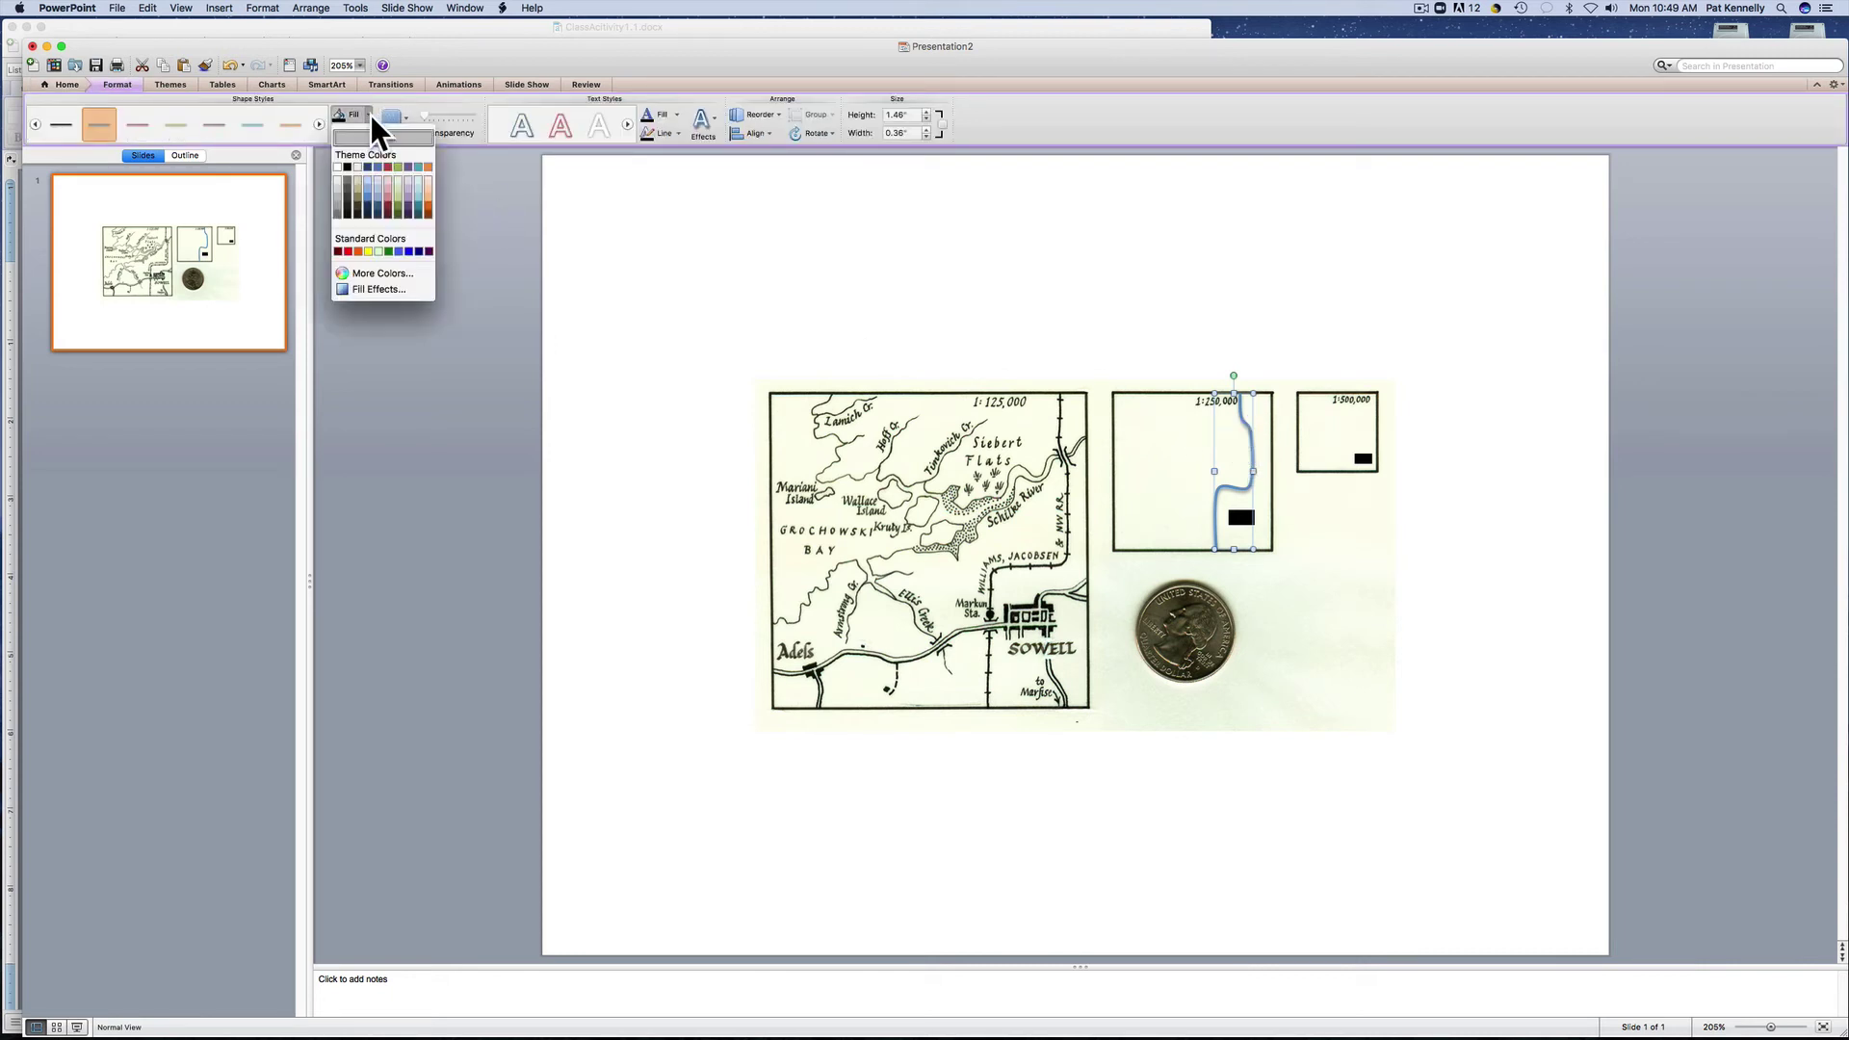
pyautogui.click(347, 183)
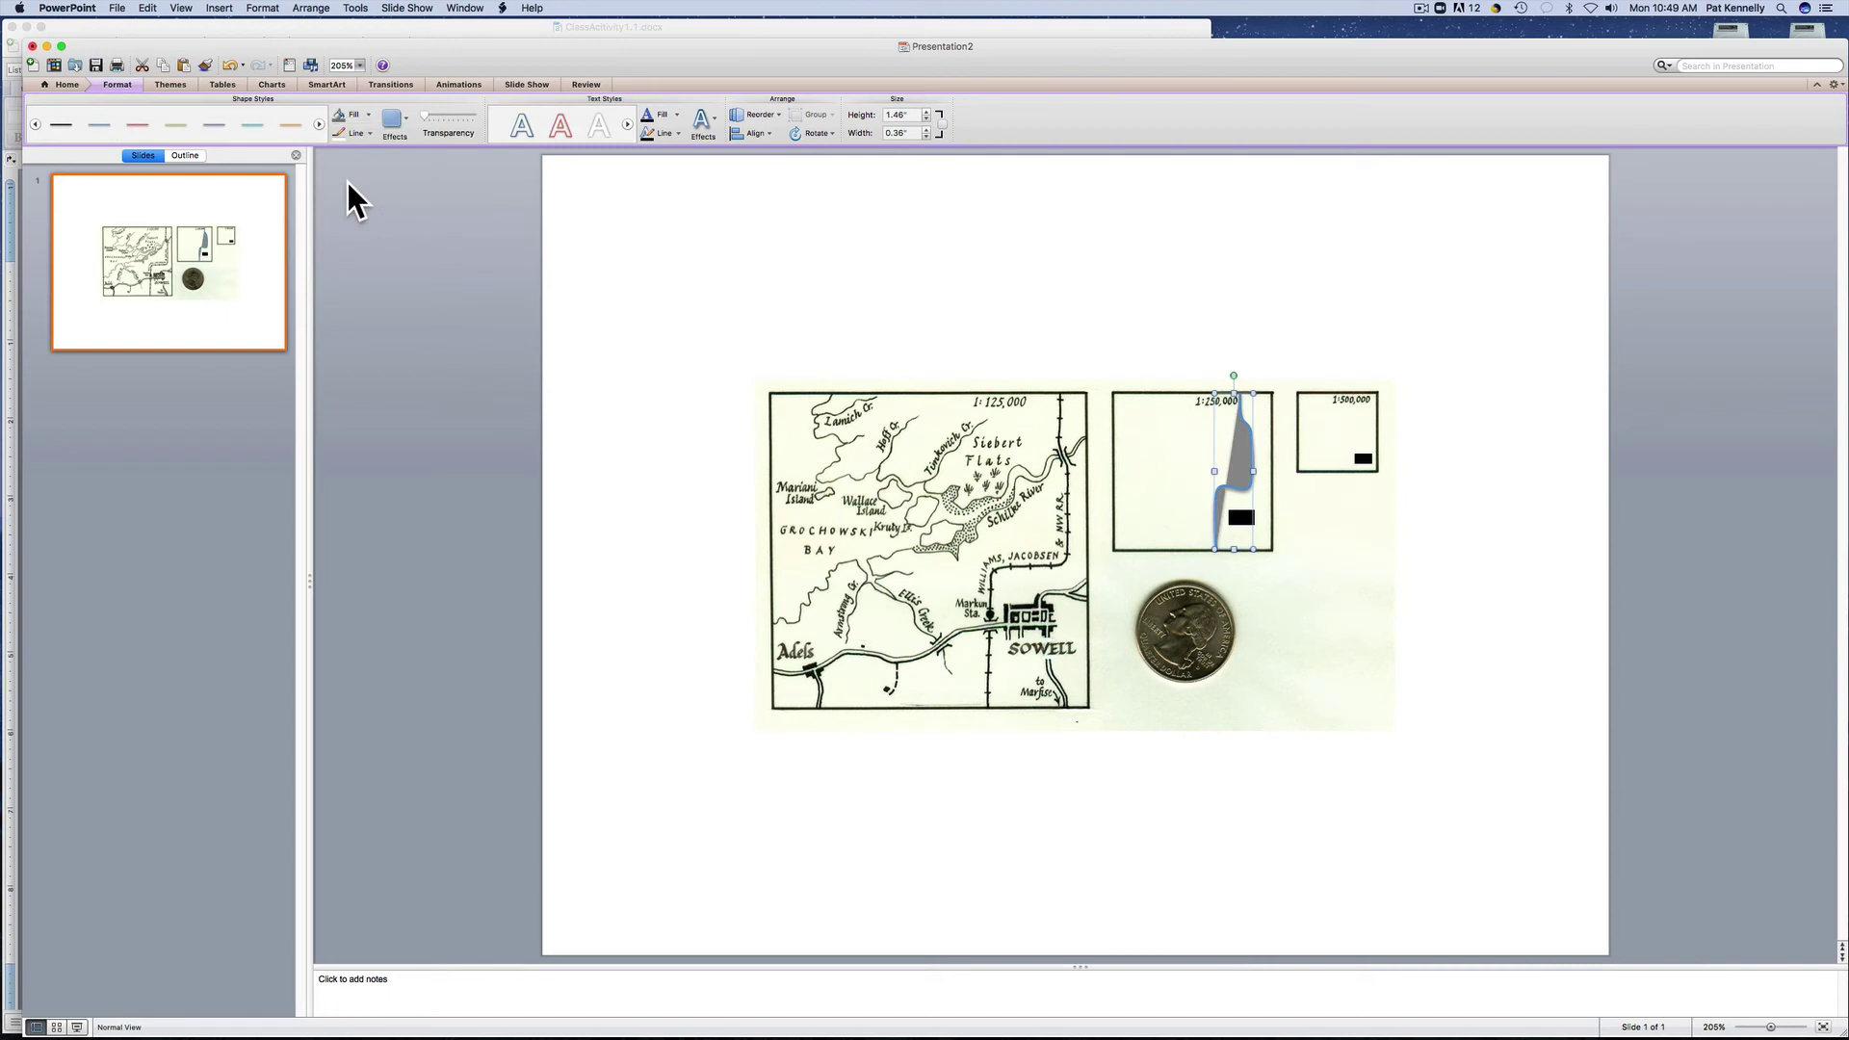
pyautogui.click(369, 115)
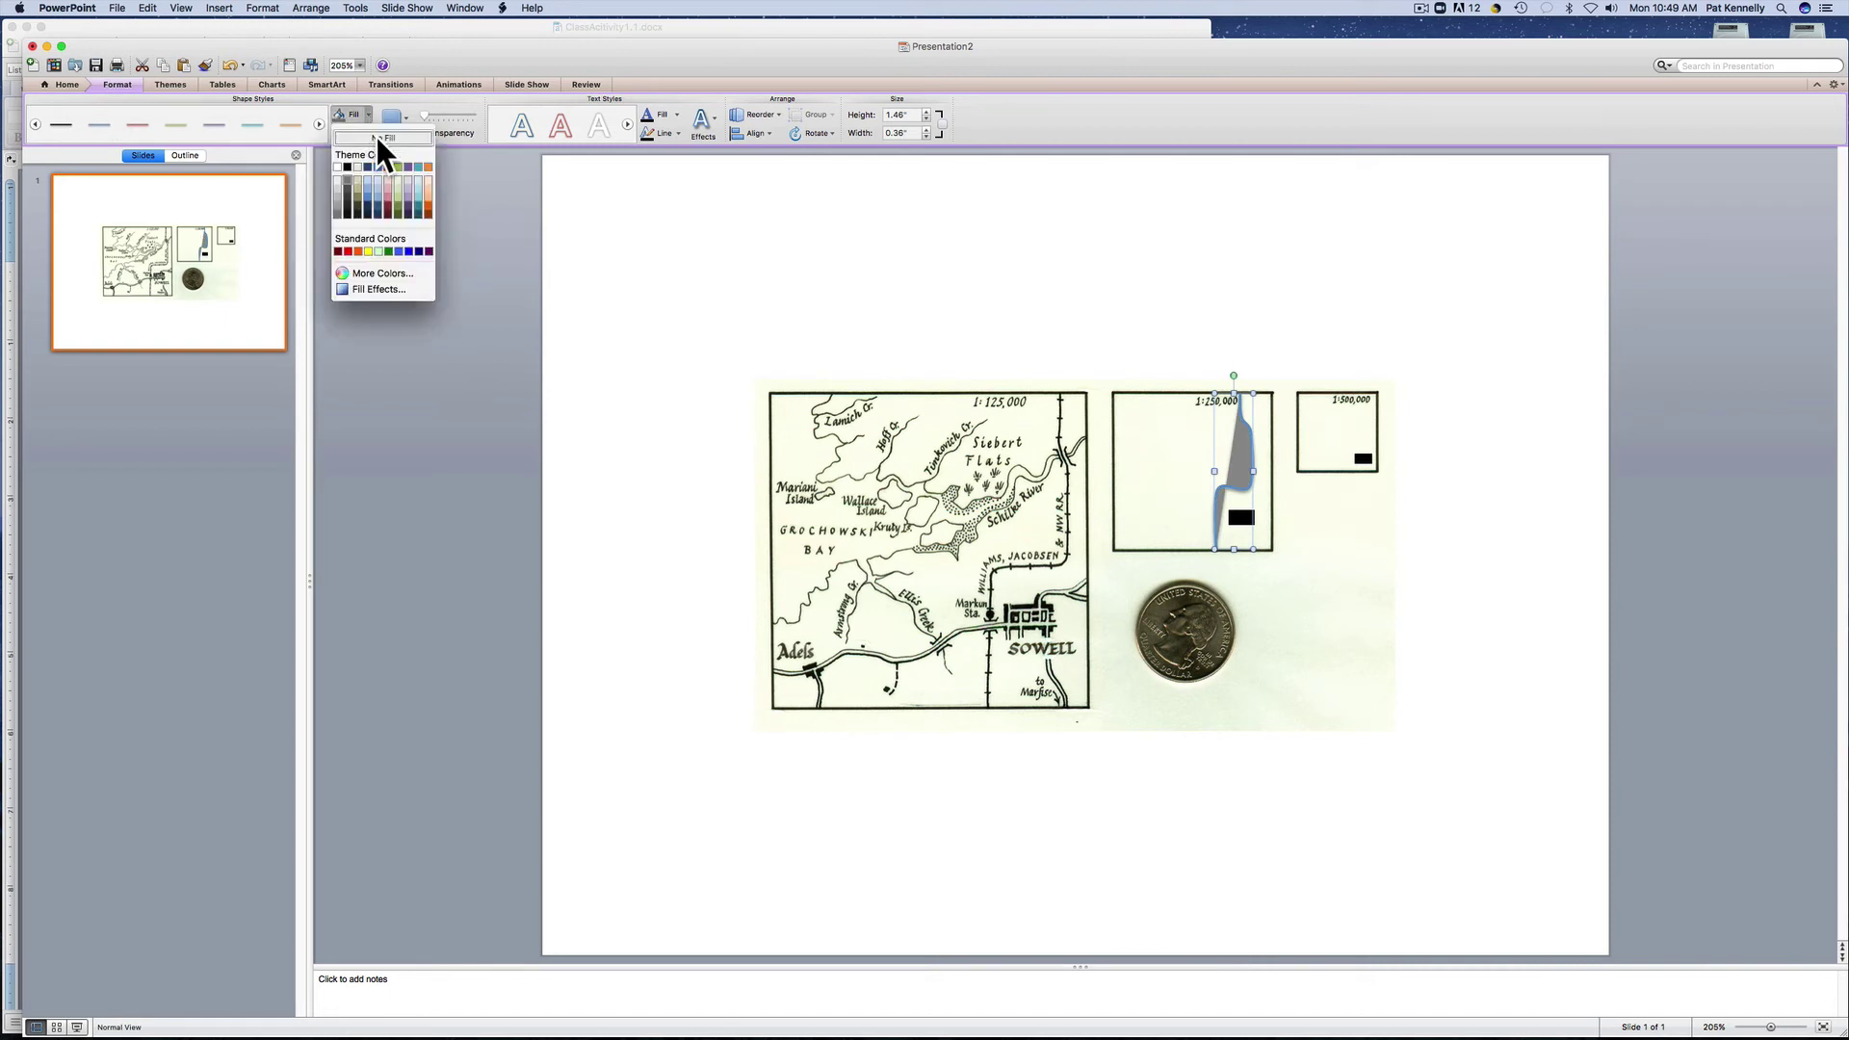
pyautogui.click(385, 258)
# Give the railroad line a light grey stroke and No Shadow
pyautogui.click(370, 133)
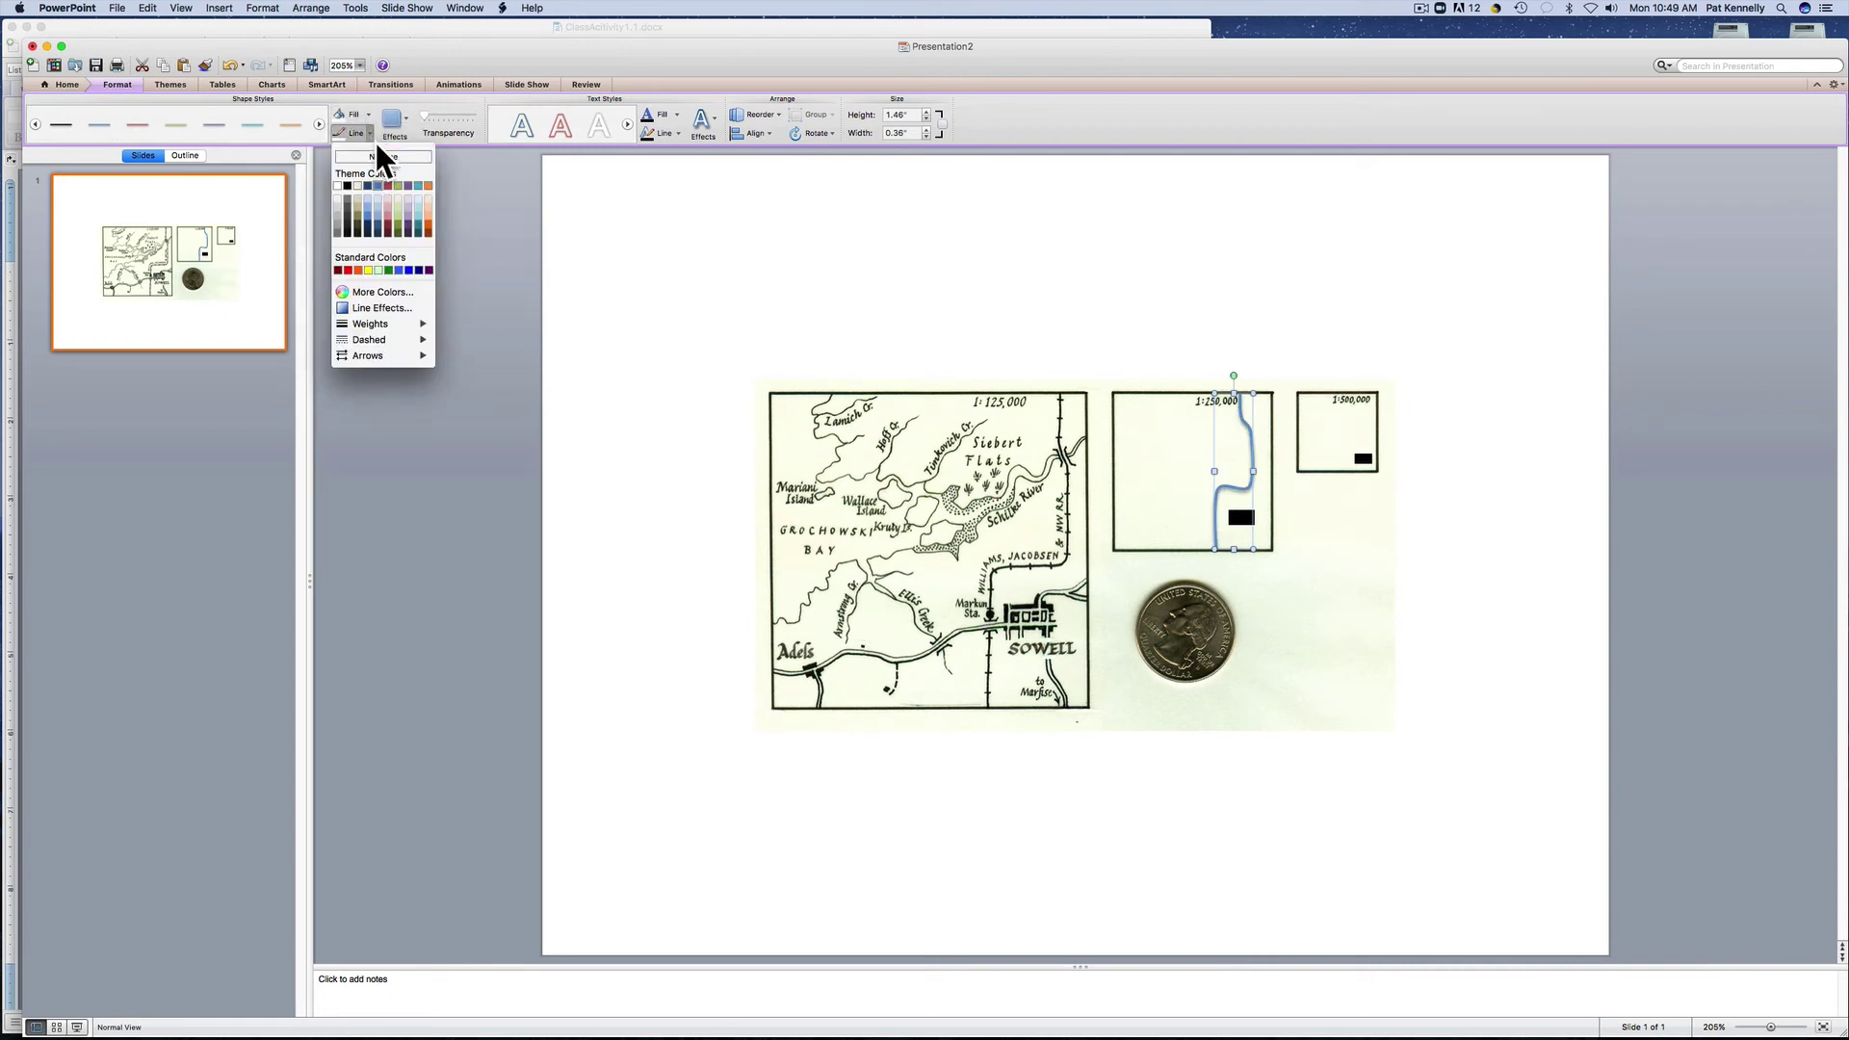
pyautogui.click(342, 223)
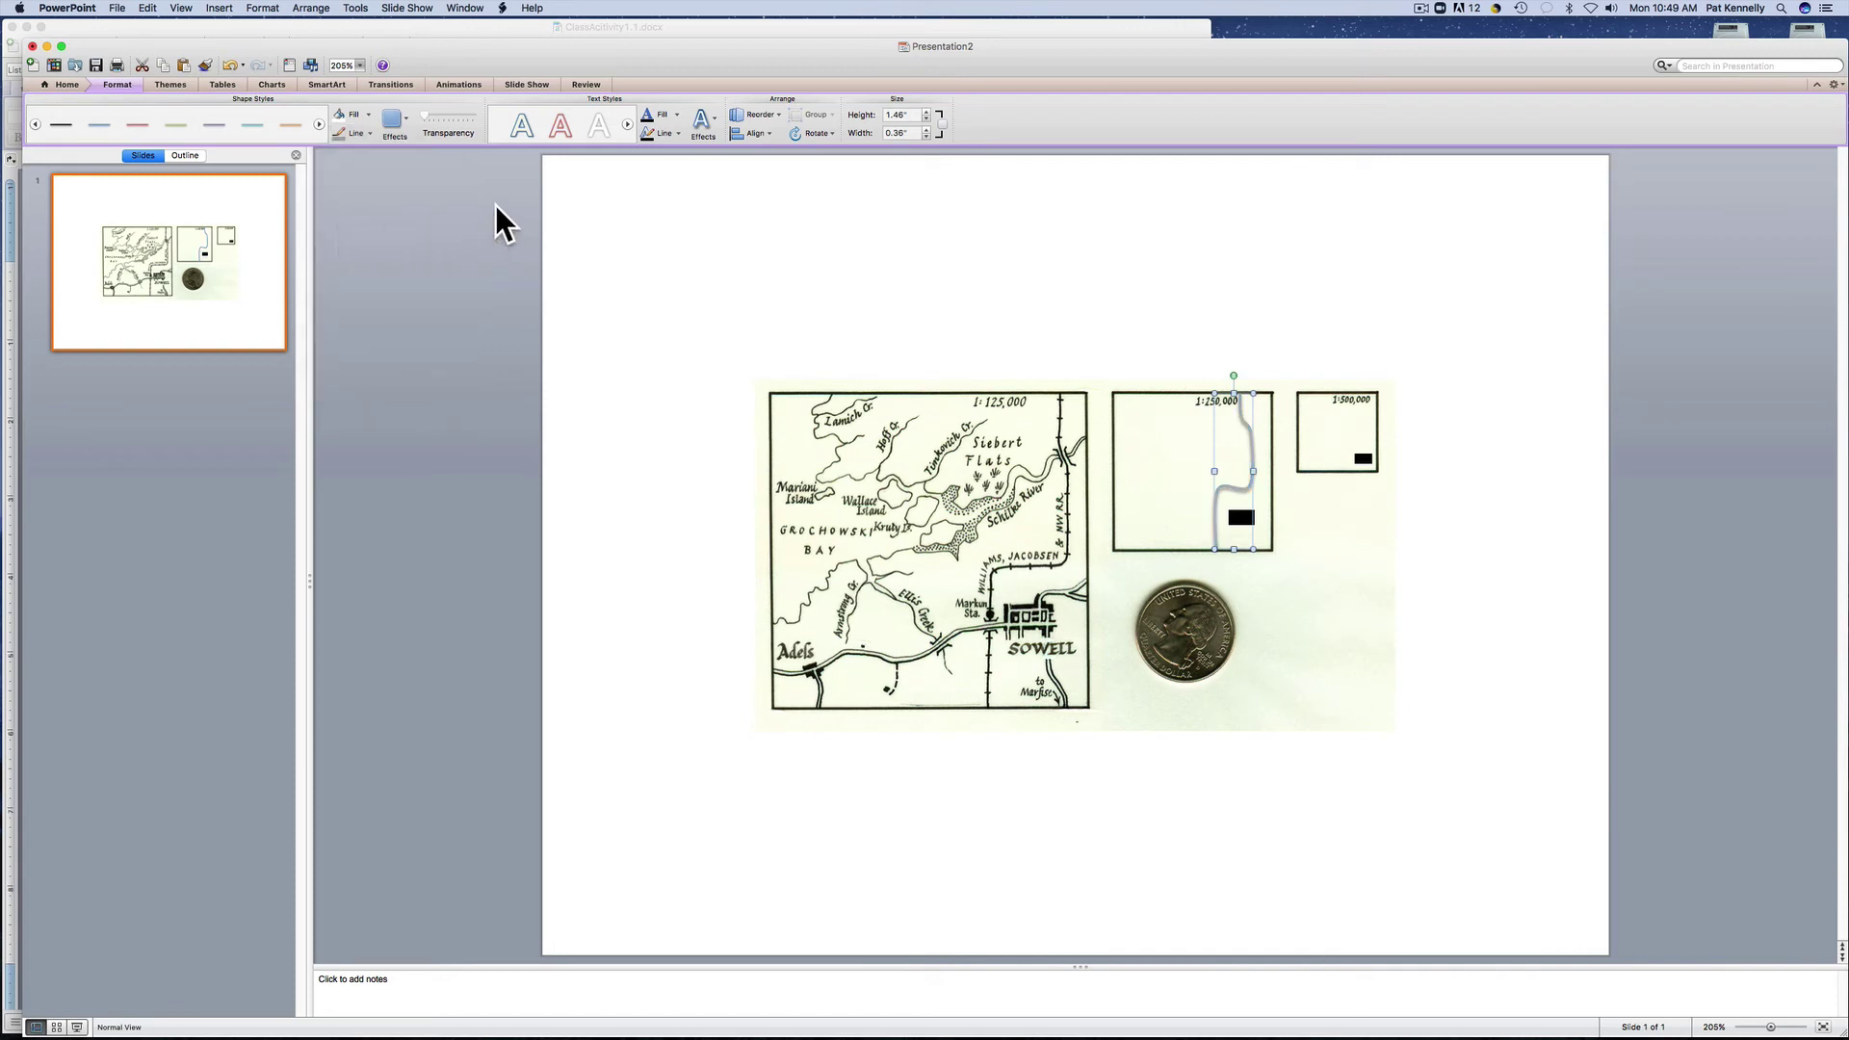
pyautogui.click(406, 123)
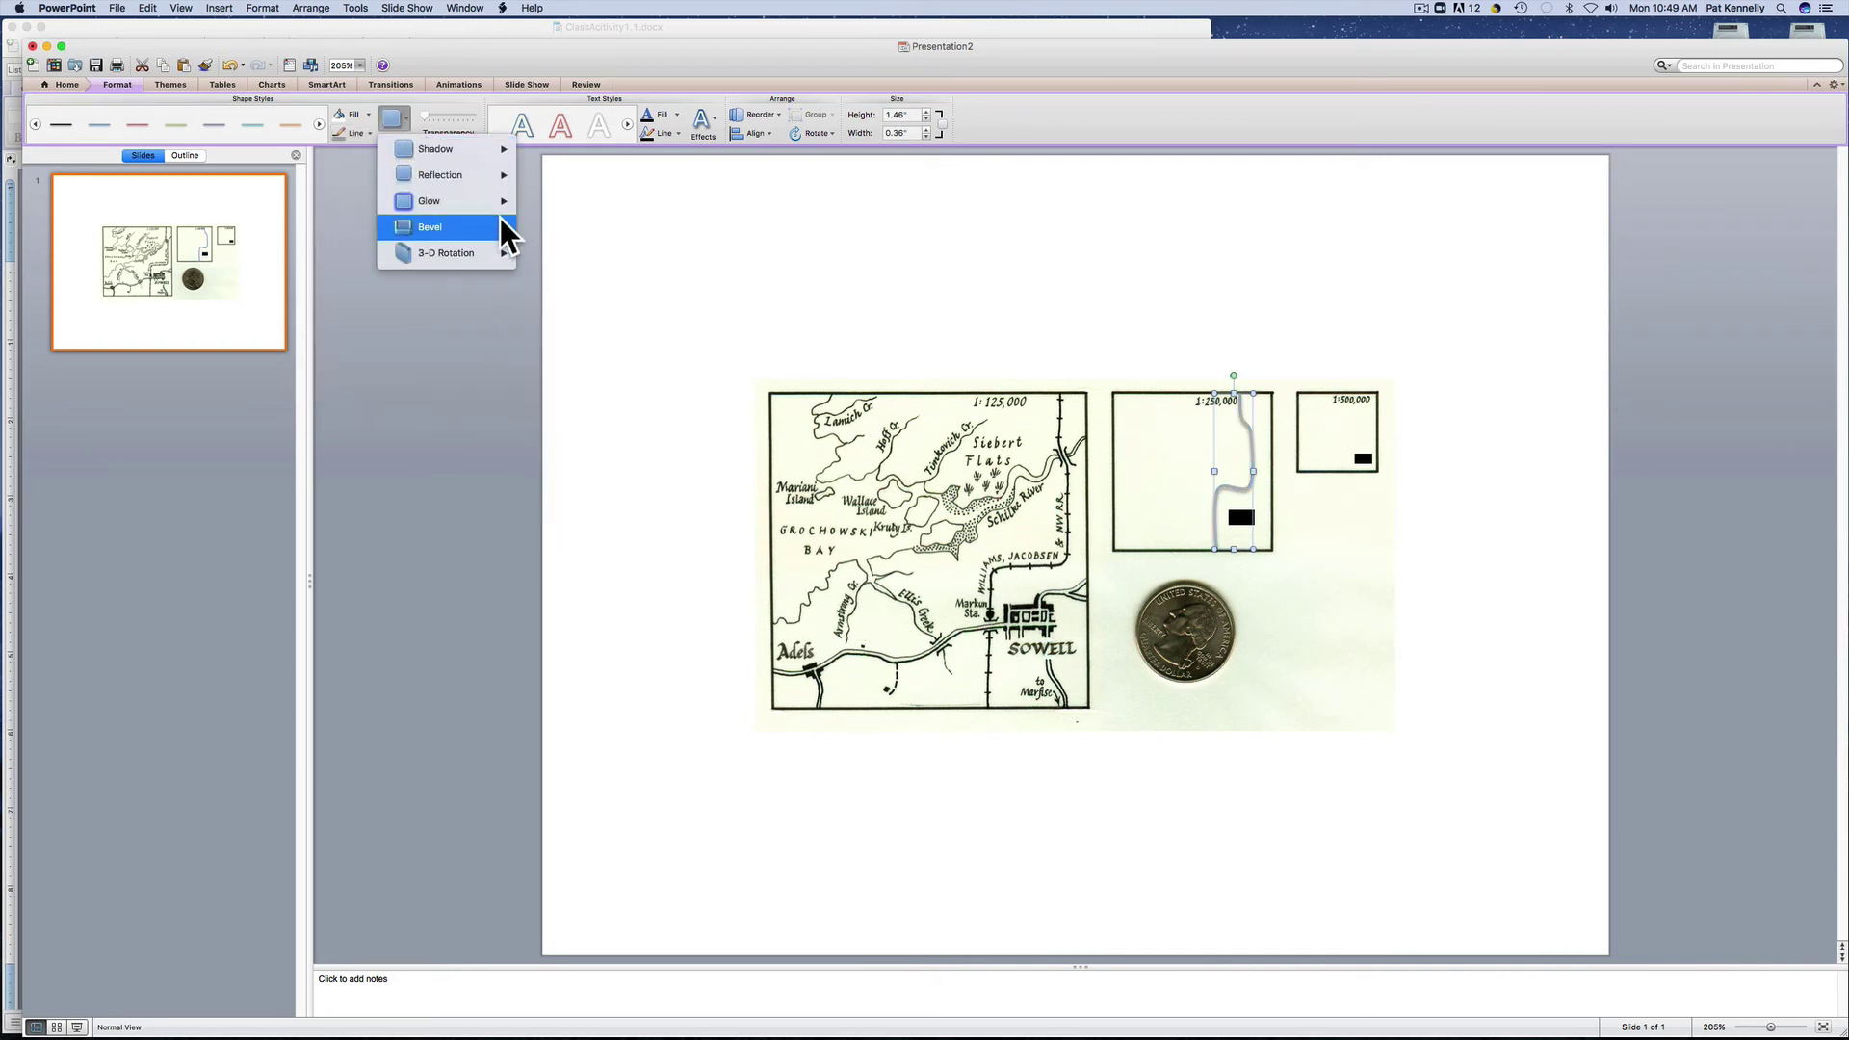
pyautogui.moveTo(505, 148)
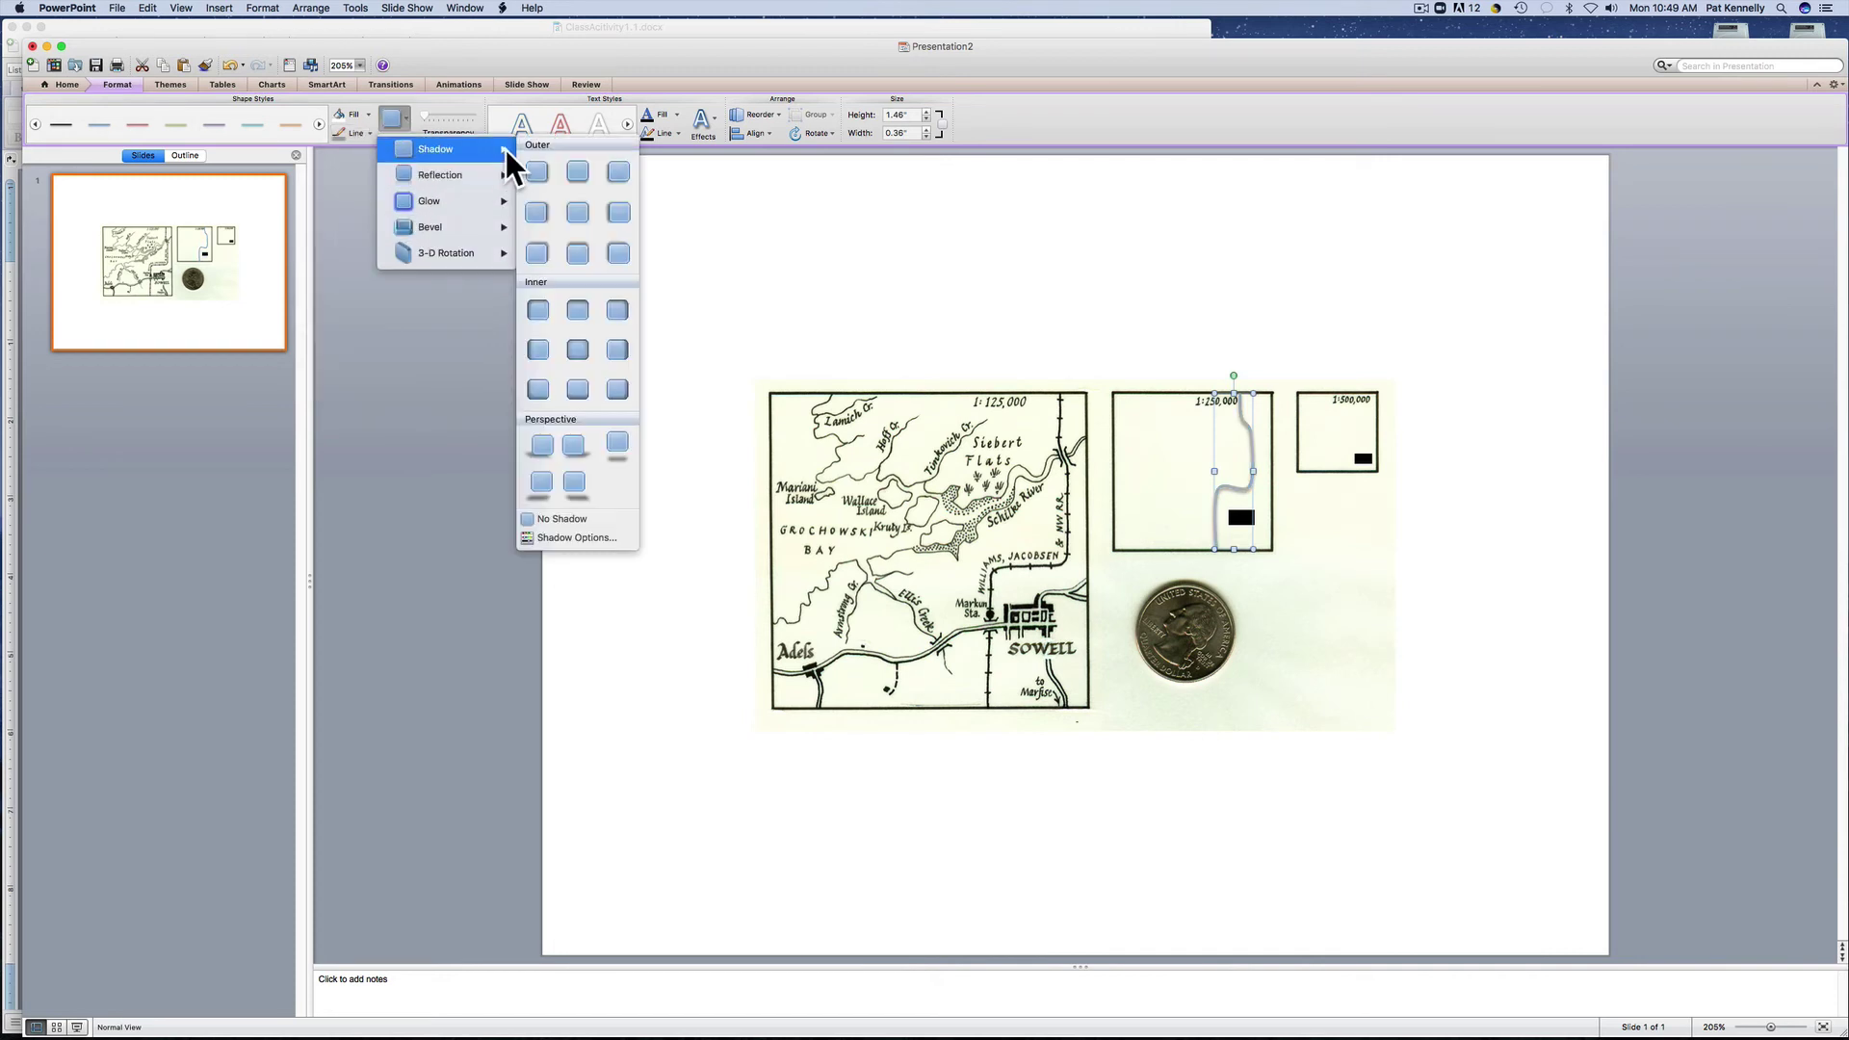
pyautogui.click(580, 518)
pyautogui.click(1382, 599)
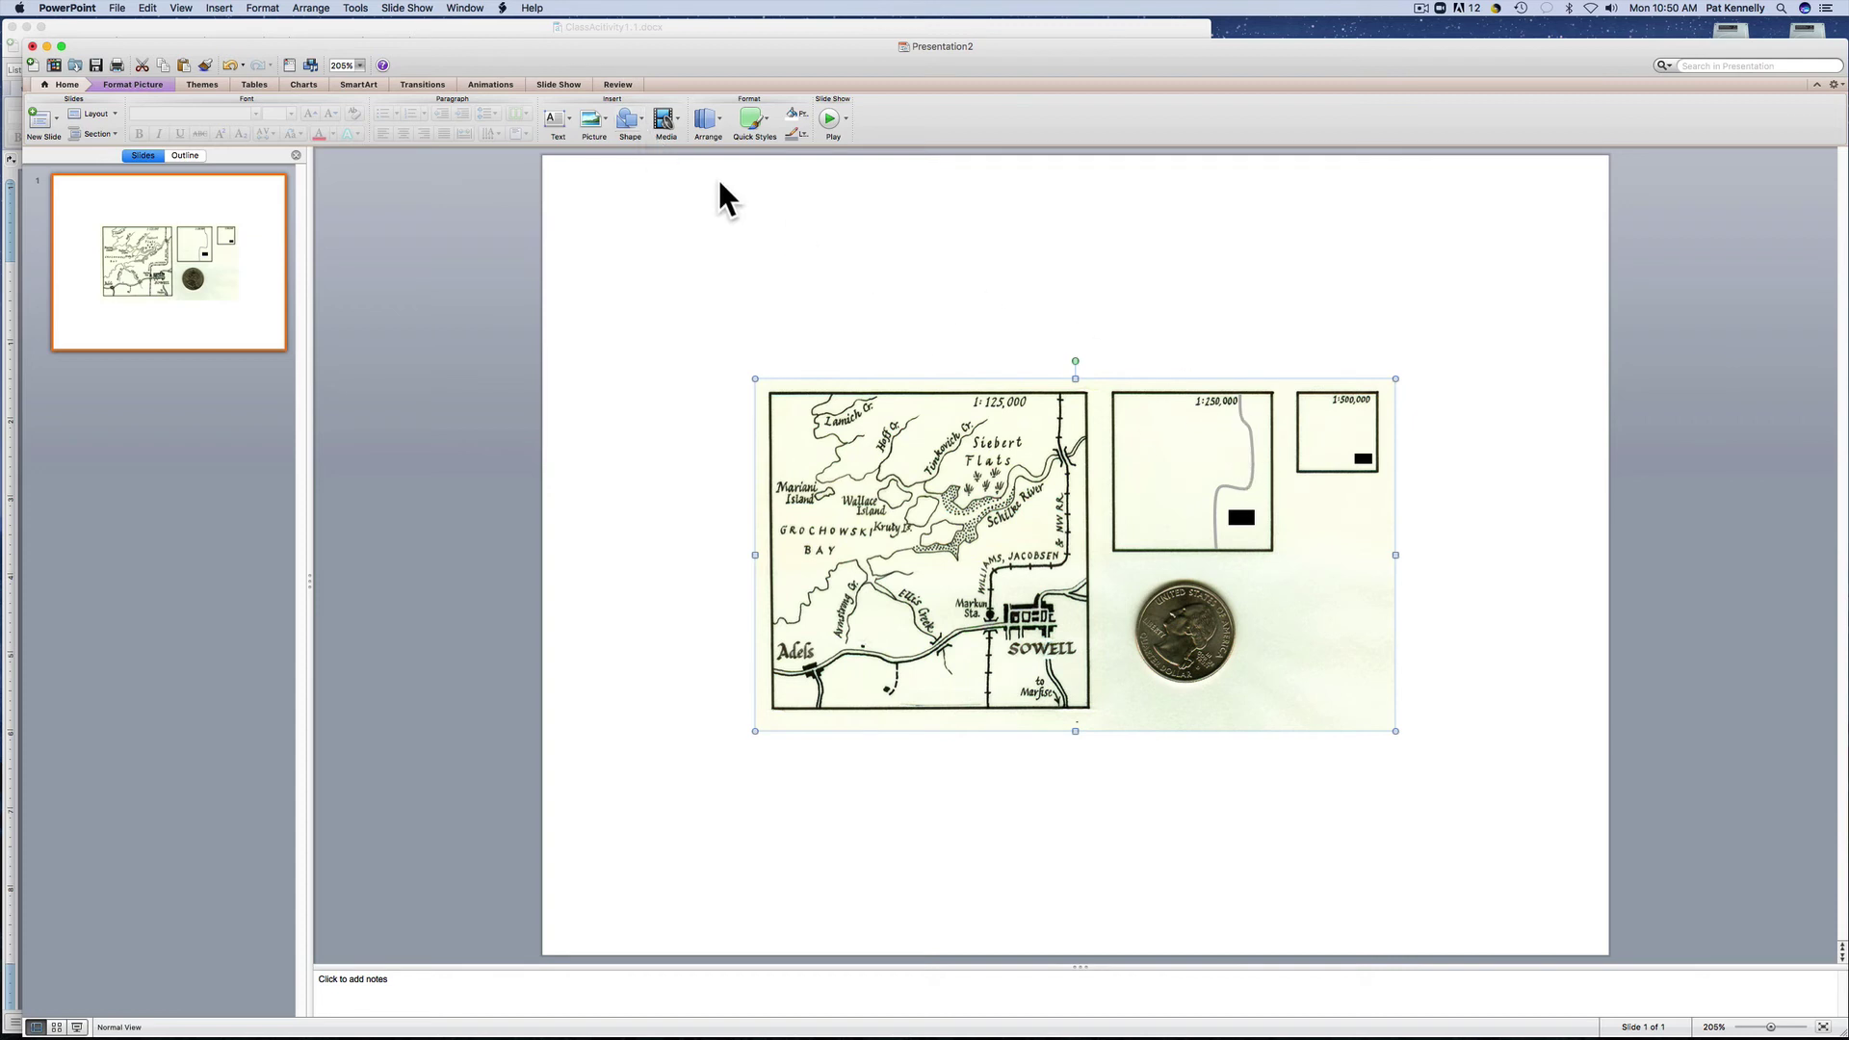
# Draw a Freeform line from below the 1:500,000 label down the box, bending left at the bottom
pyautogui.click(643, 123)
pyautogui.moveTo(707, 146)
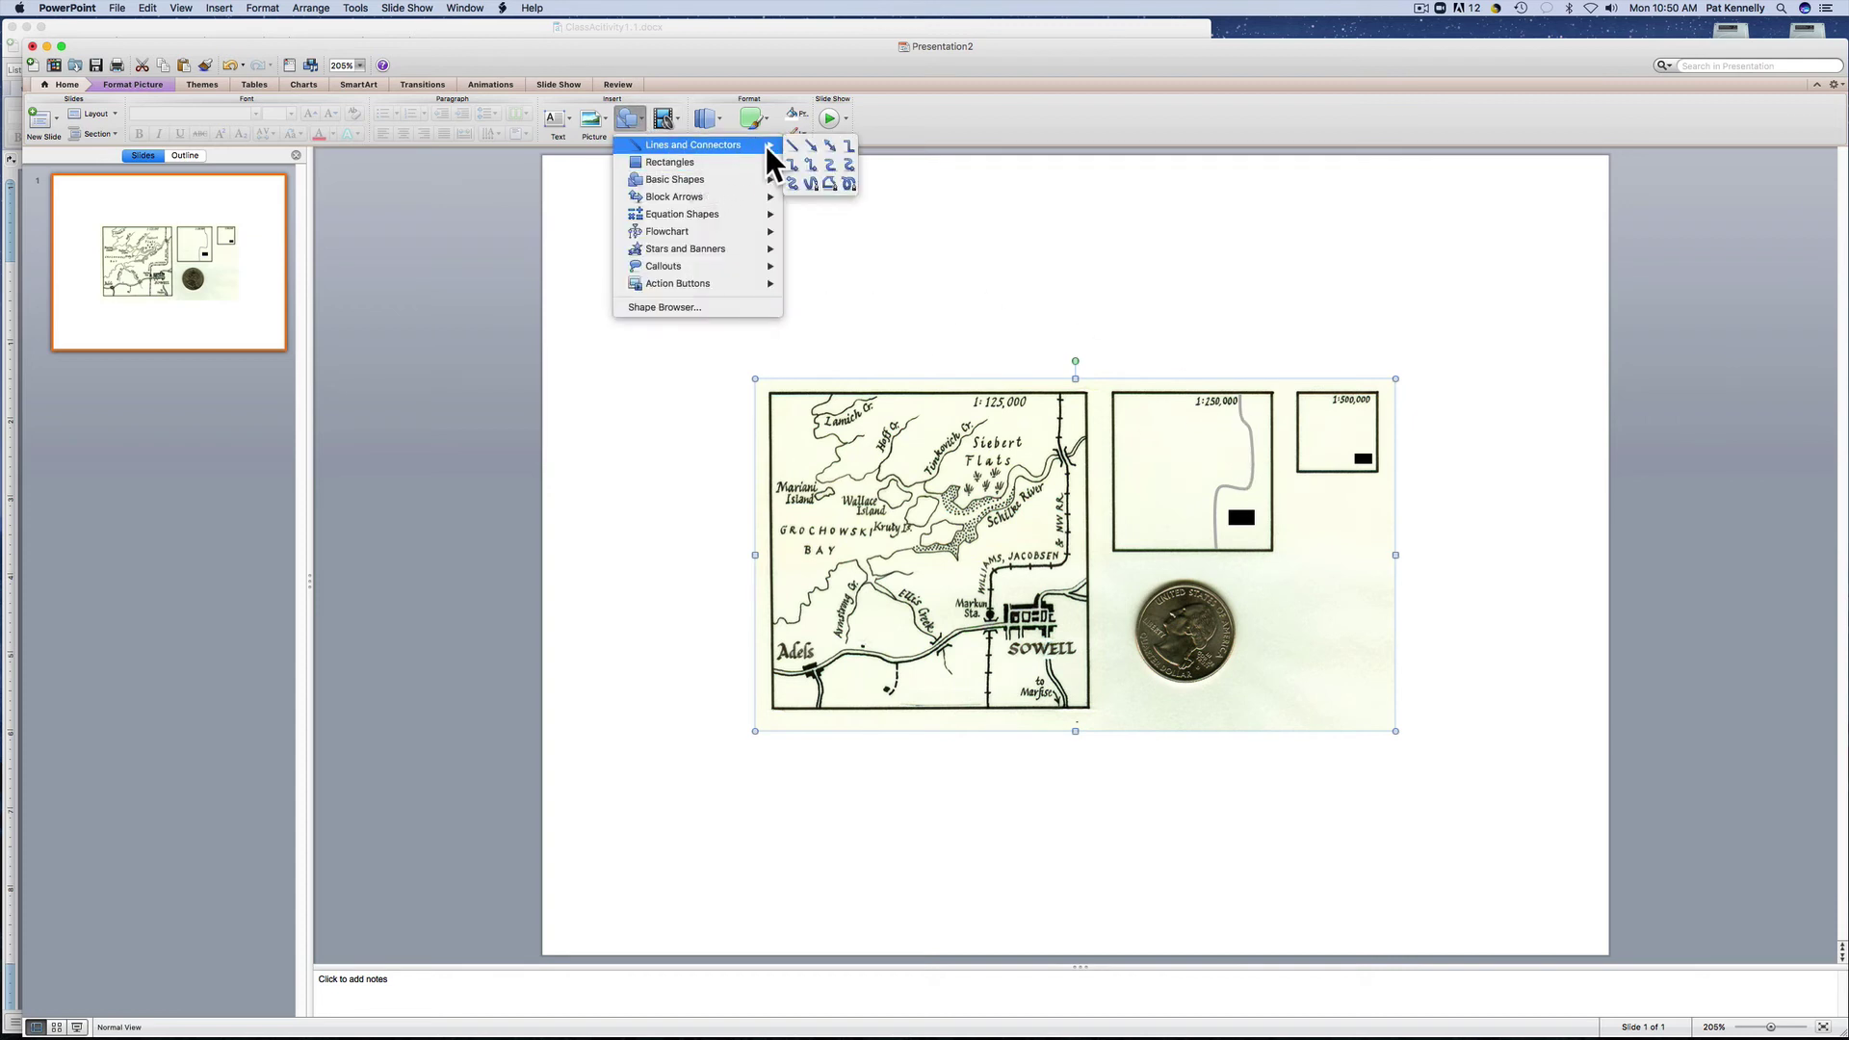
pyautogui.click(812, 184)
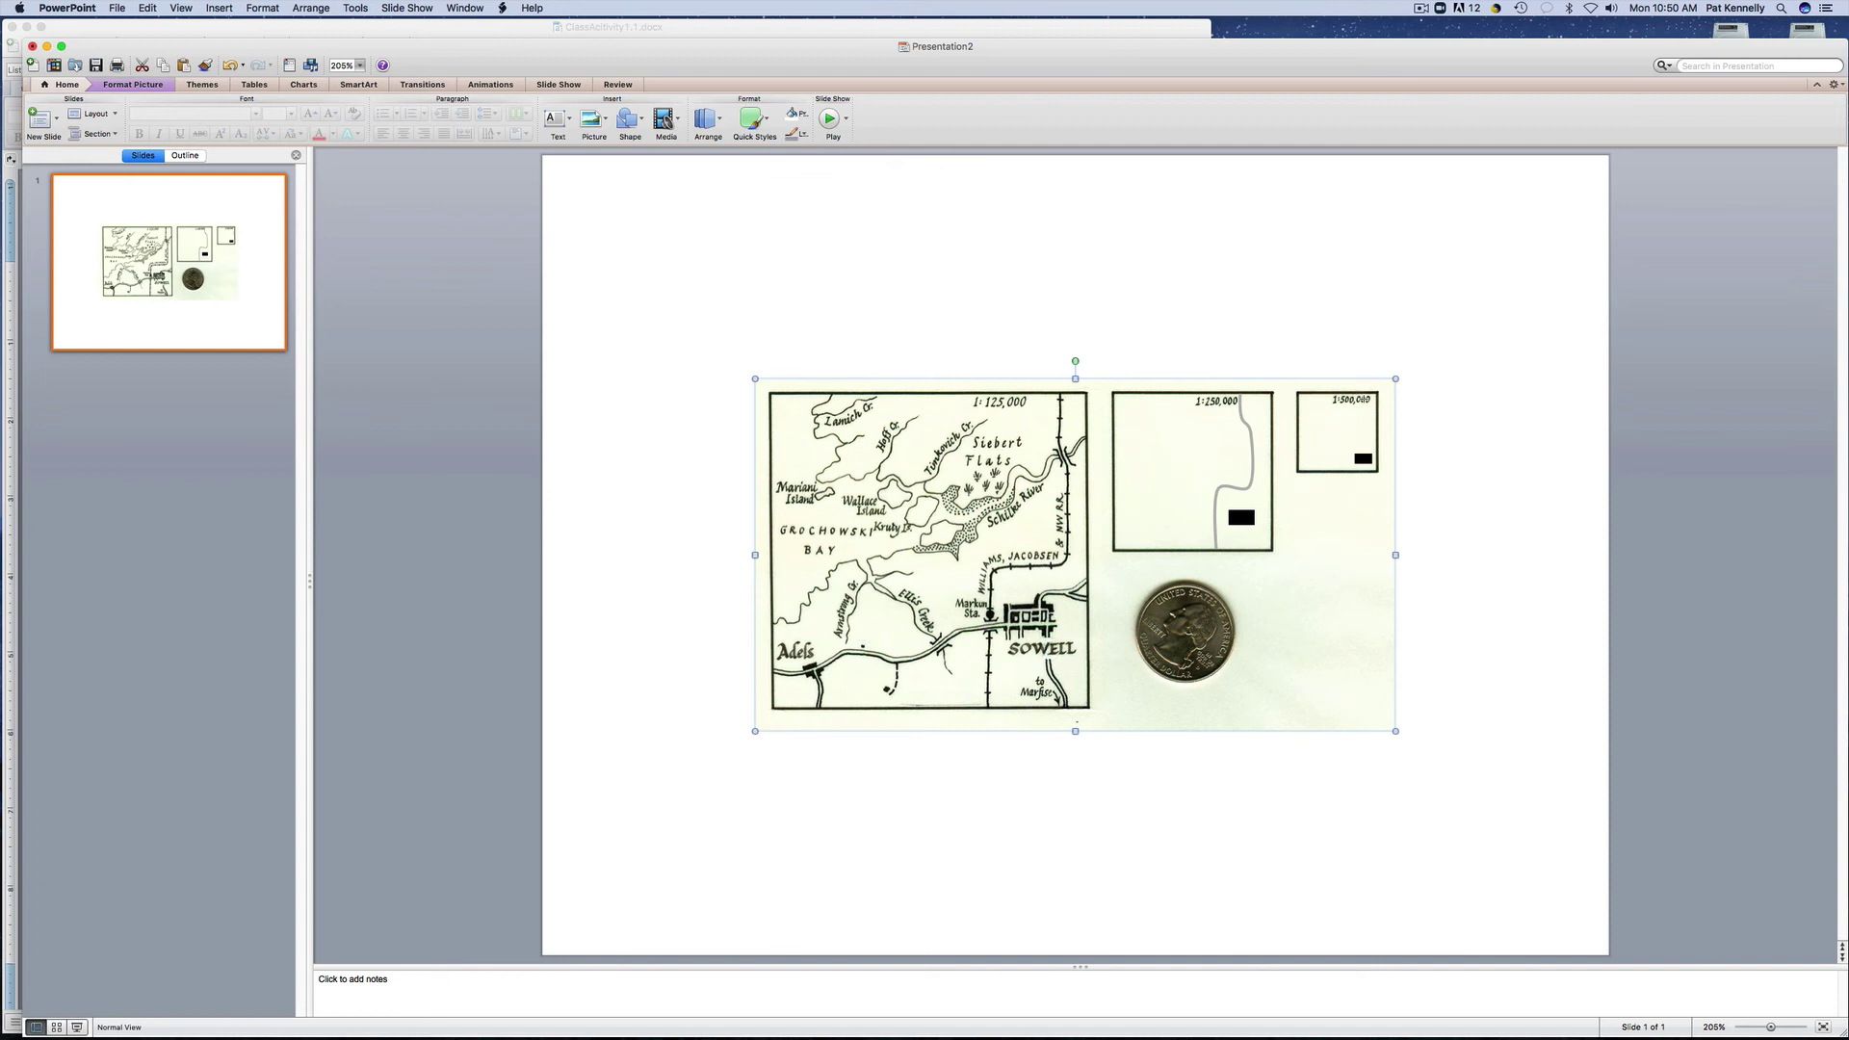
pyautogui.moveTo(1362, 393); pyautogui.dragTo(1364, 444)
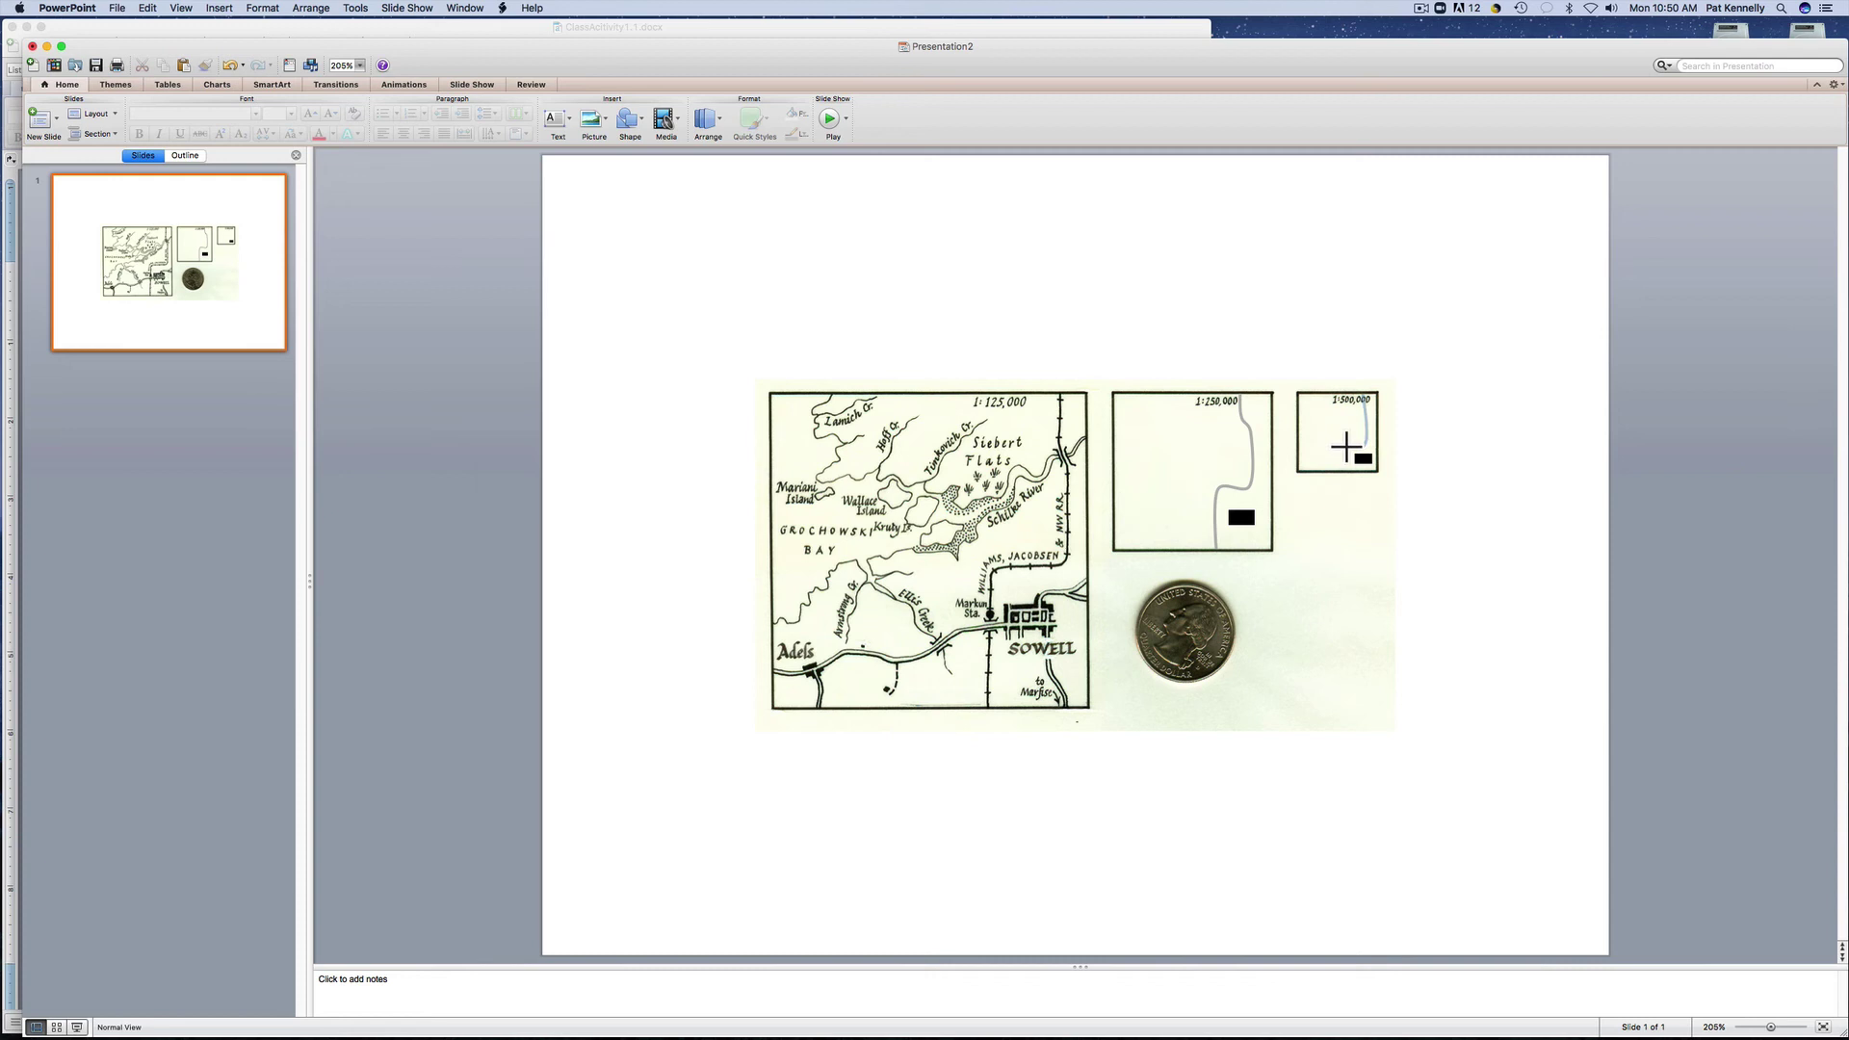
pyautogui.click(1346, 447)
pyautogui.doubleClick(1346, 472)
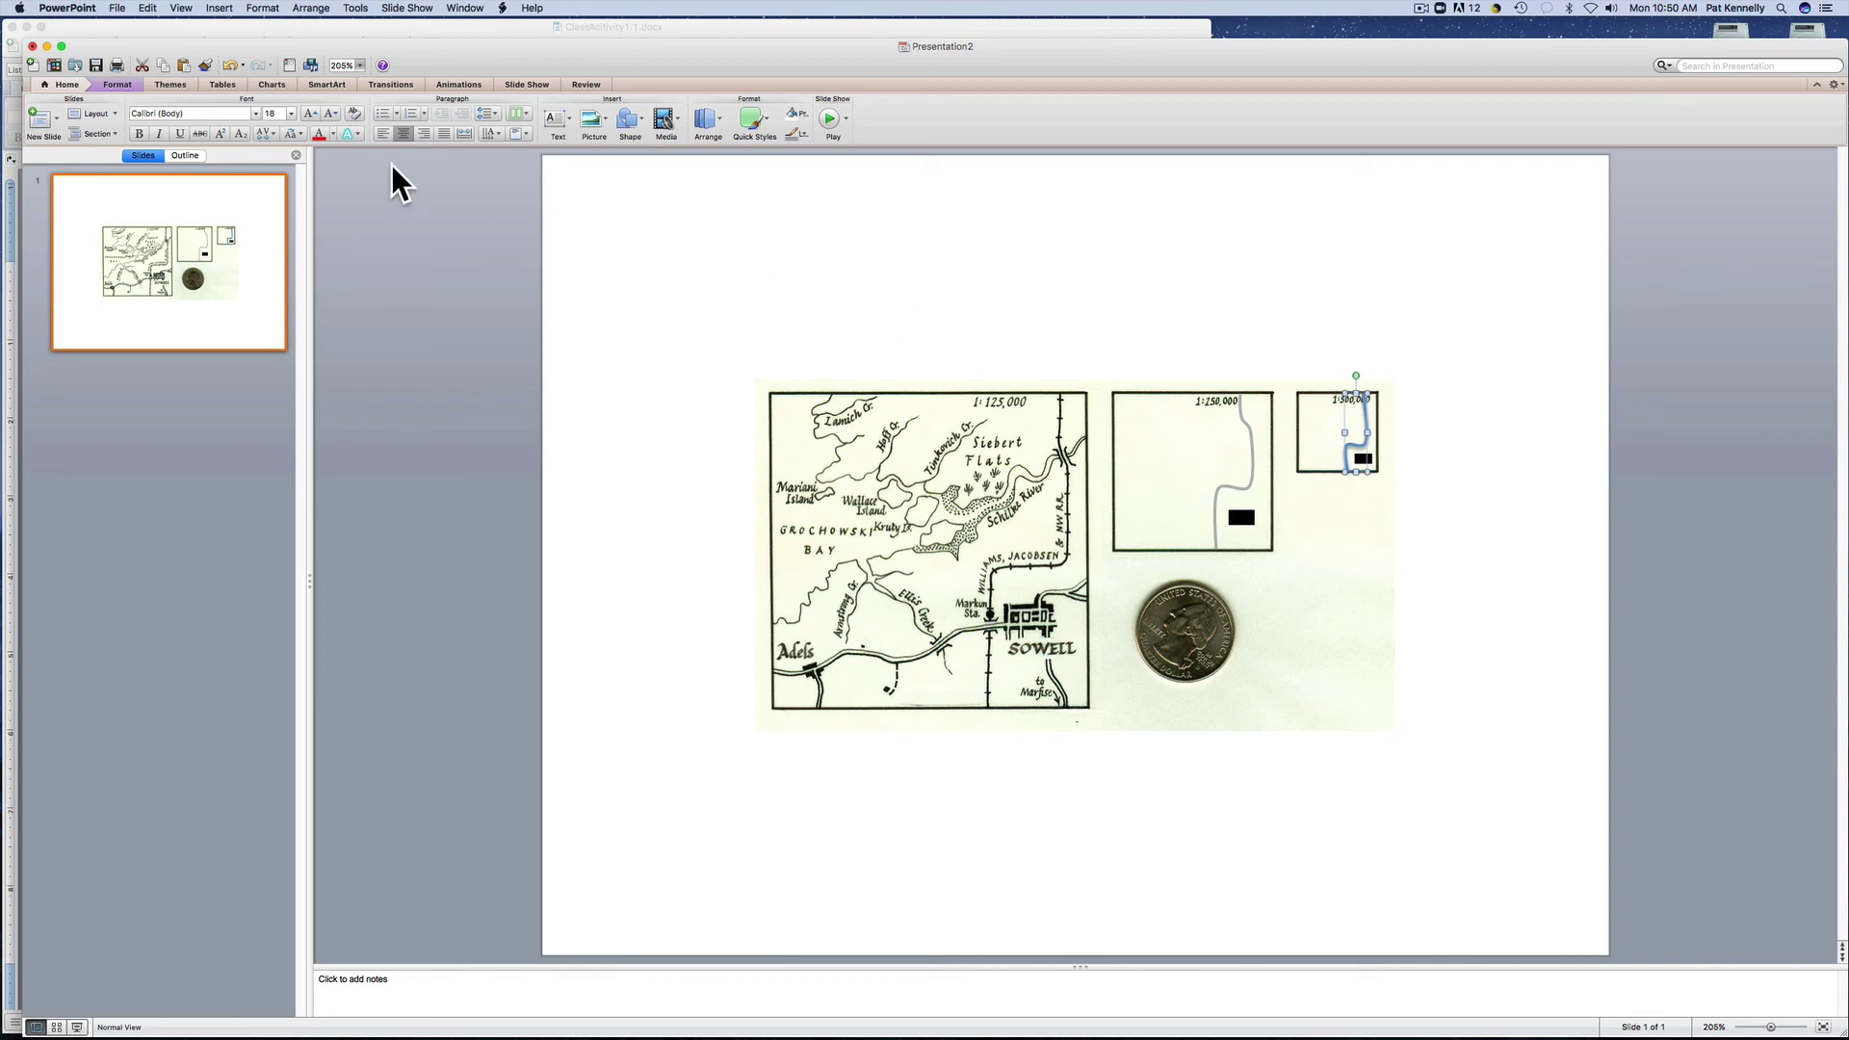
# Insert a text box above the map listing Shoreline, Roads and Rivers on separate lines
pyautogui.click(551, 123)
pyautogui.click(595, 158)
pyautogui.click(1010, 314)
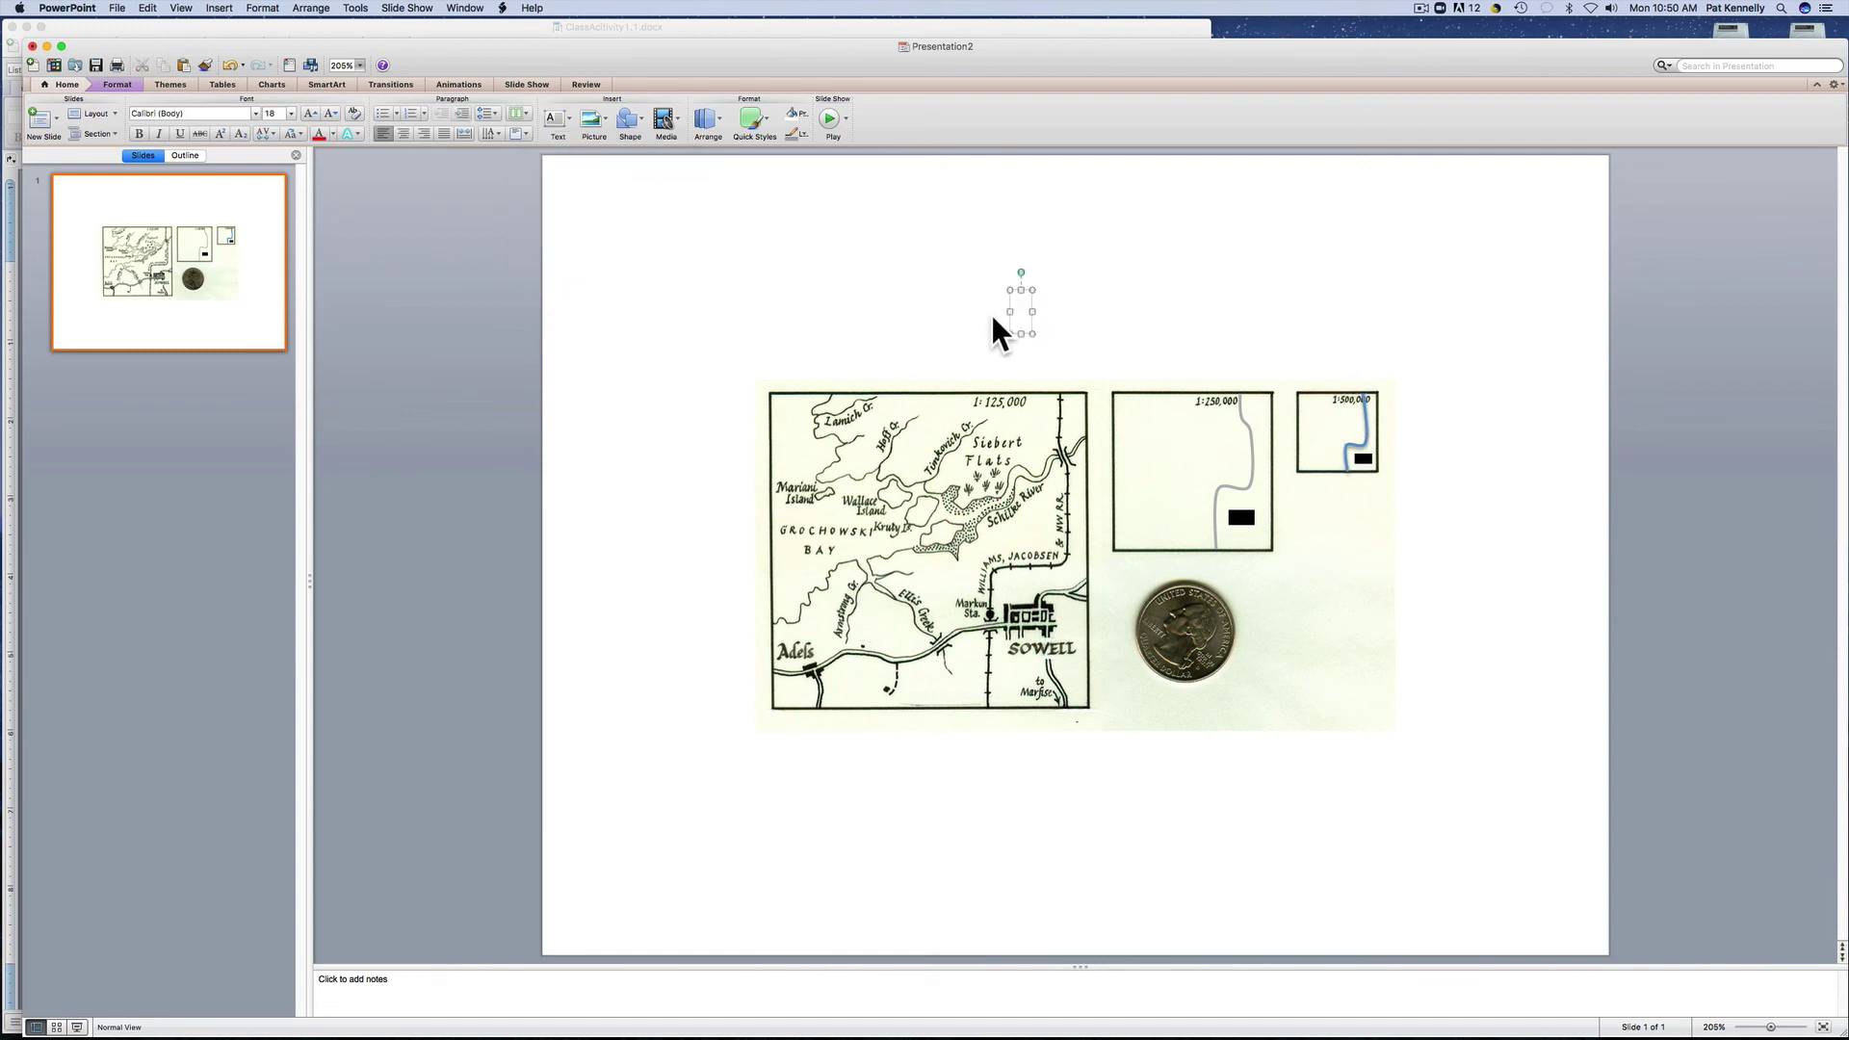
pyautogui.write('Shoreline')
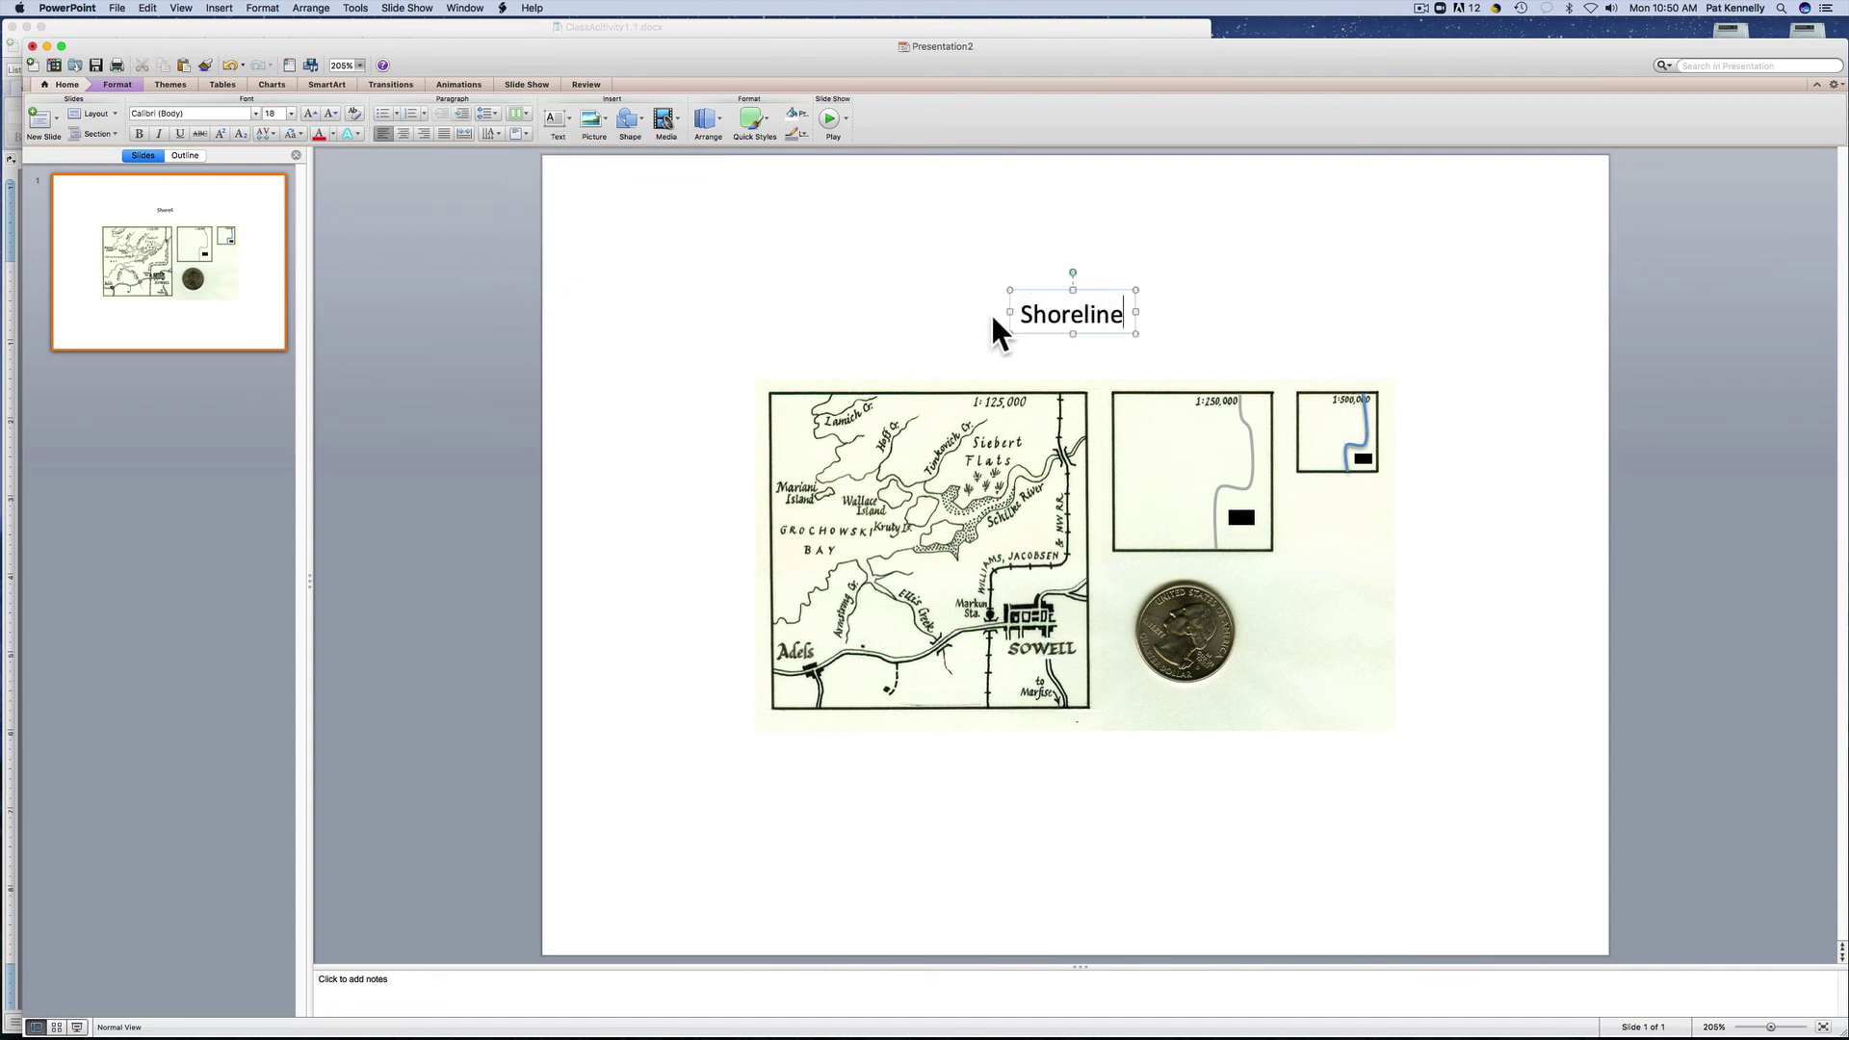
pyautogui.press('Return')
pyautogui.write('Roads')
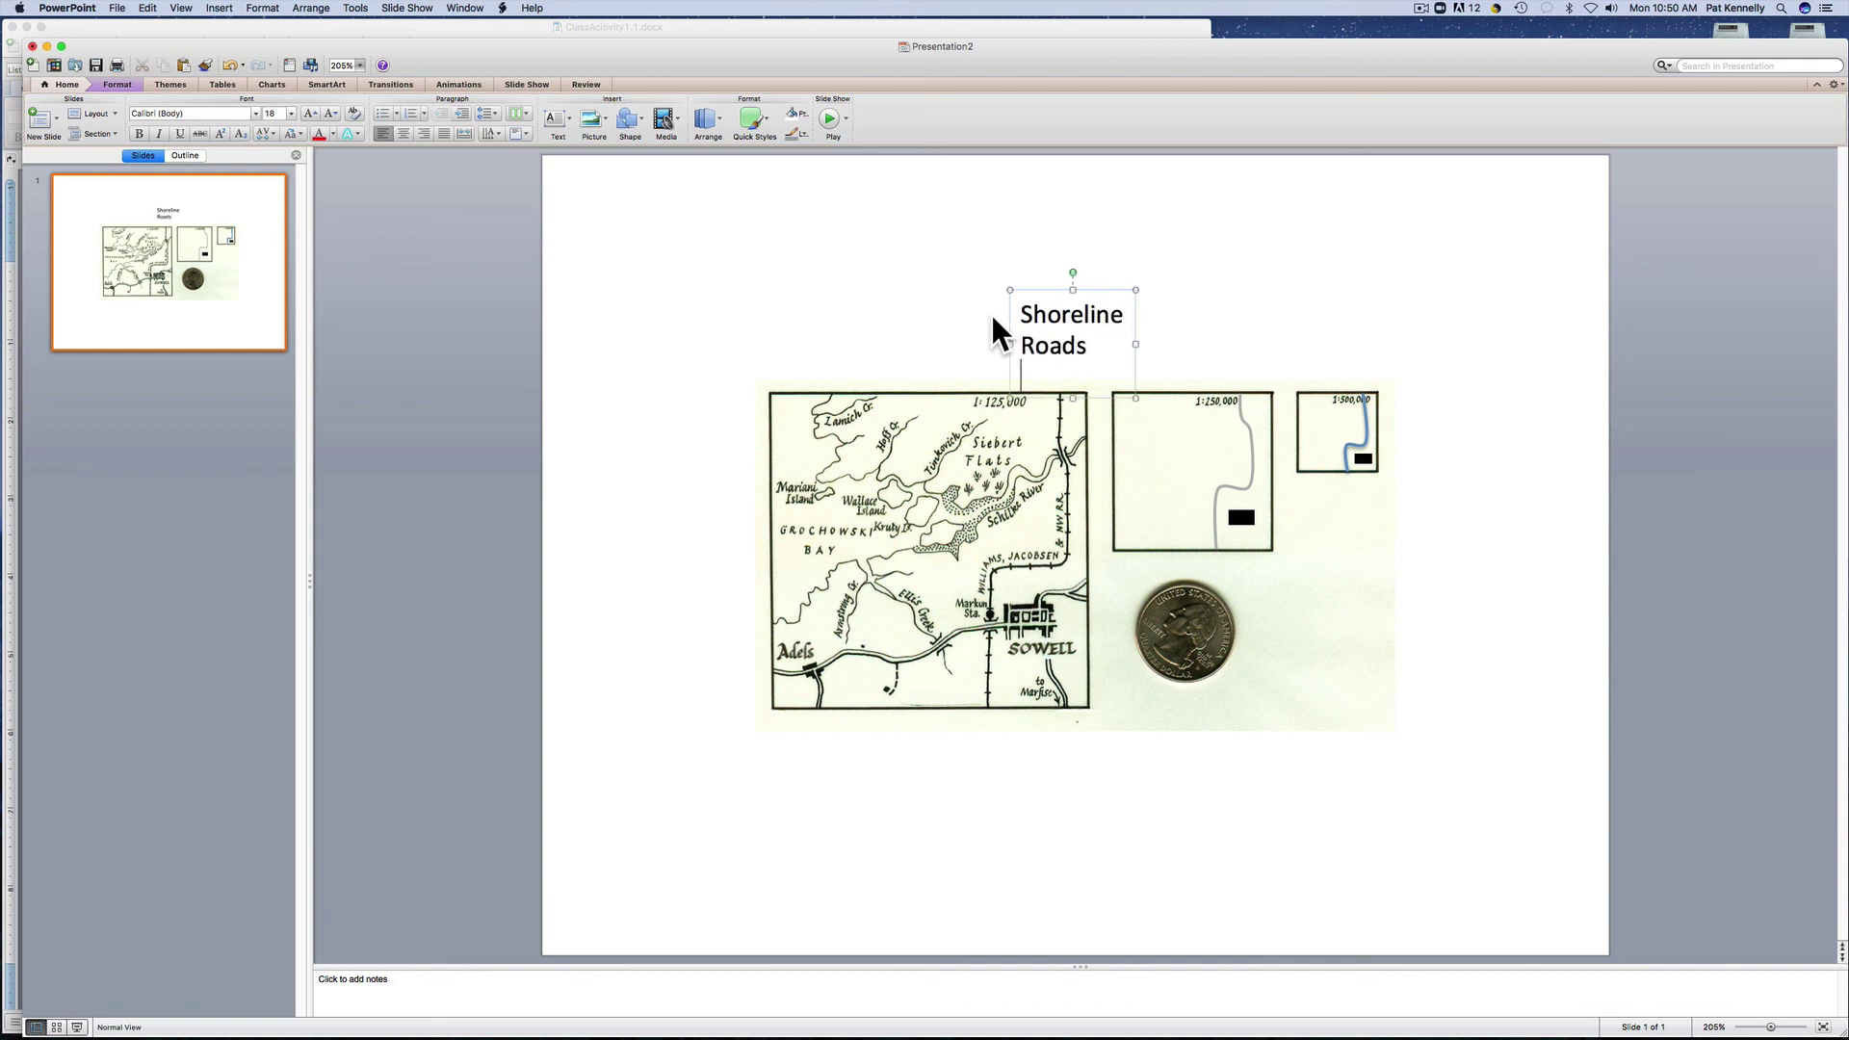
pyautogui.press('Return')
pyautogui.write('Riveer')
pyautogui.press('BackSpace')
pyautogui.press('BackSpace')
pyautogui.write('rs')
pyautogui.moveTo(1099, 291); pyautogui.dragTo(1099, 212)
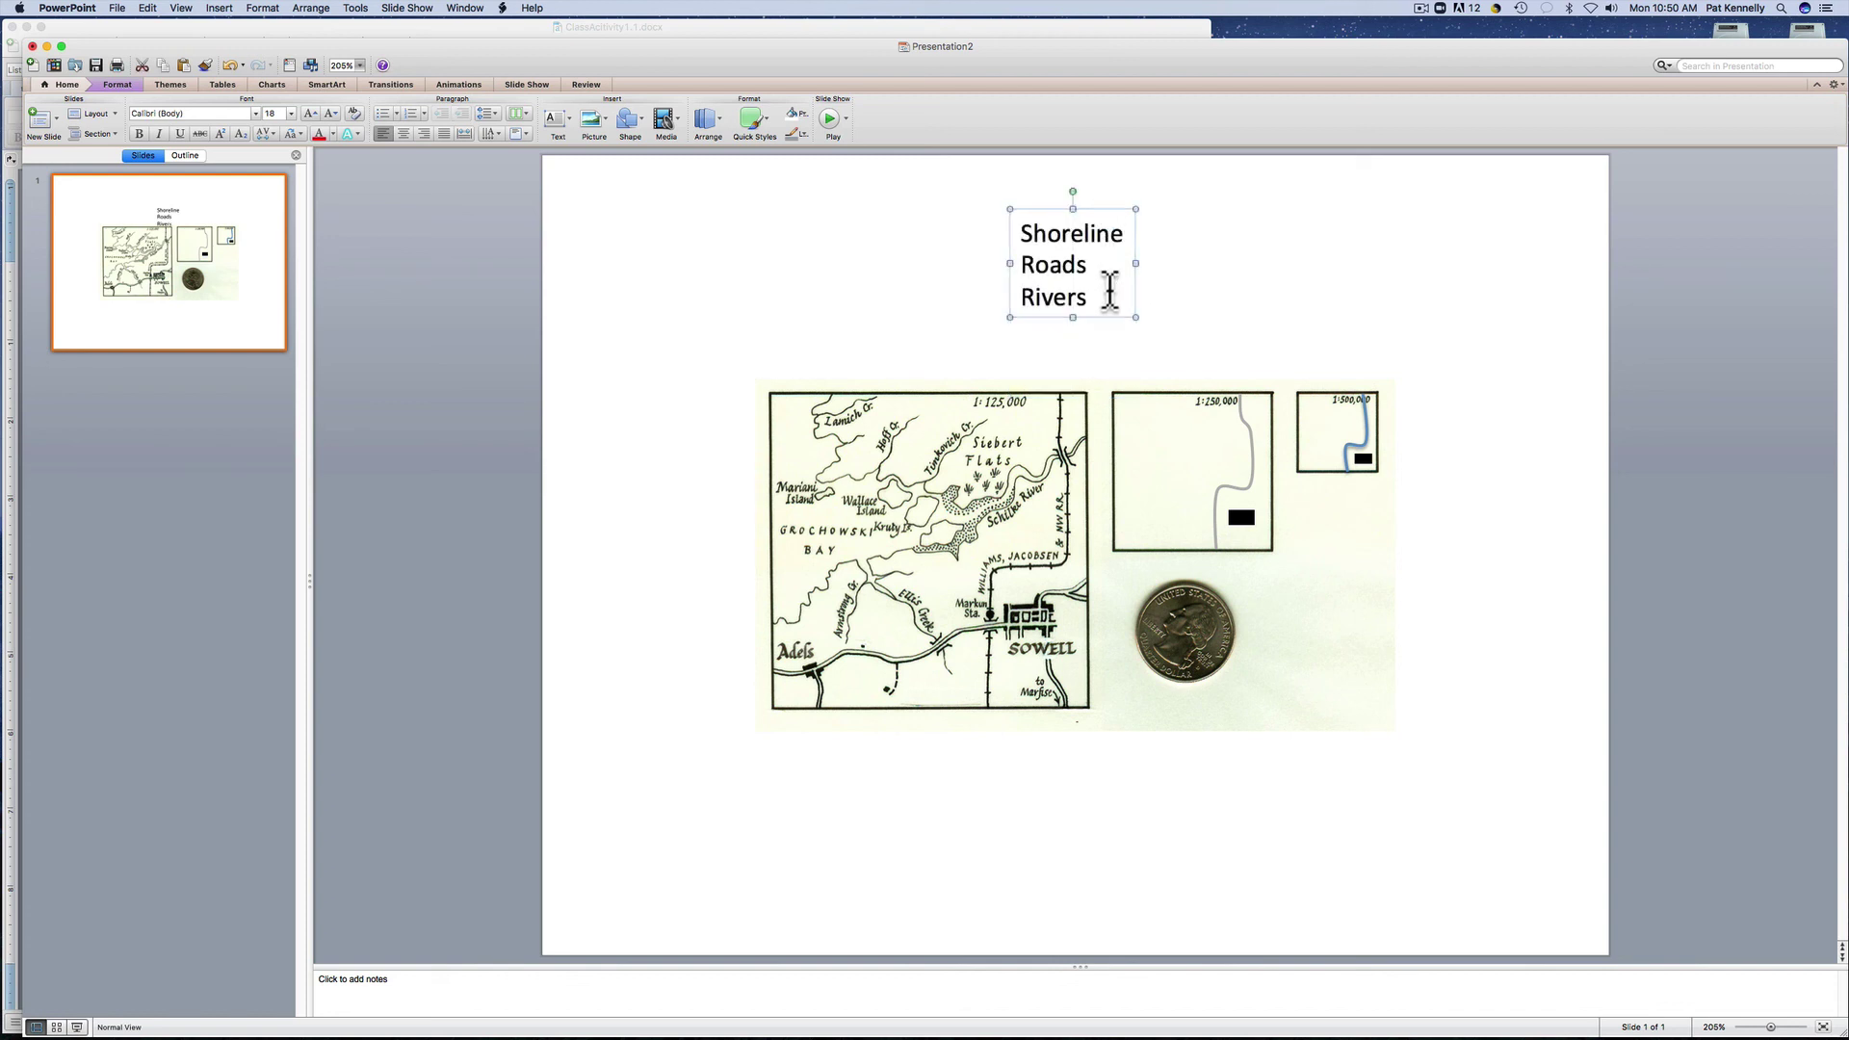
# Add Towns, Railroads and Islands to the list and move it further up above the map
pyautogui.click(1096, 298)
pyautogui.press('Return')
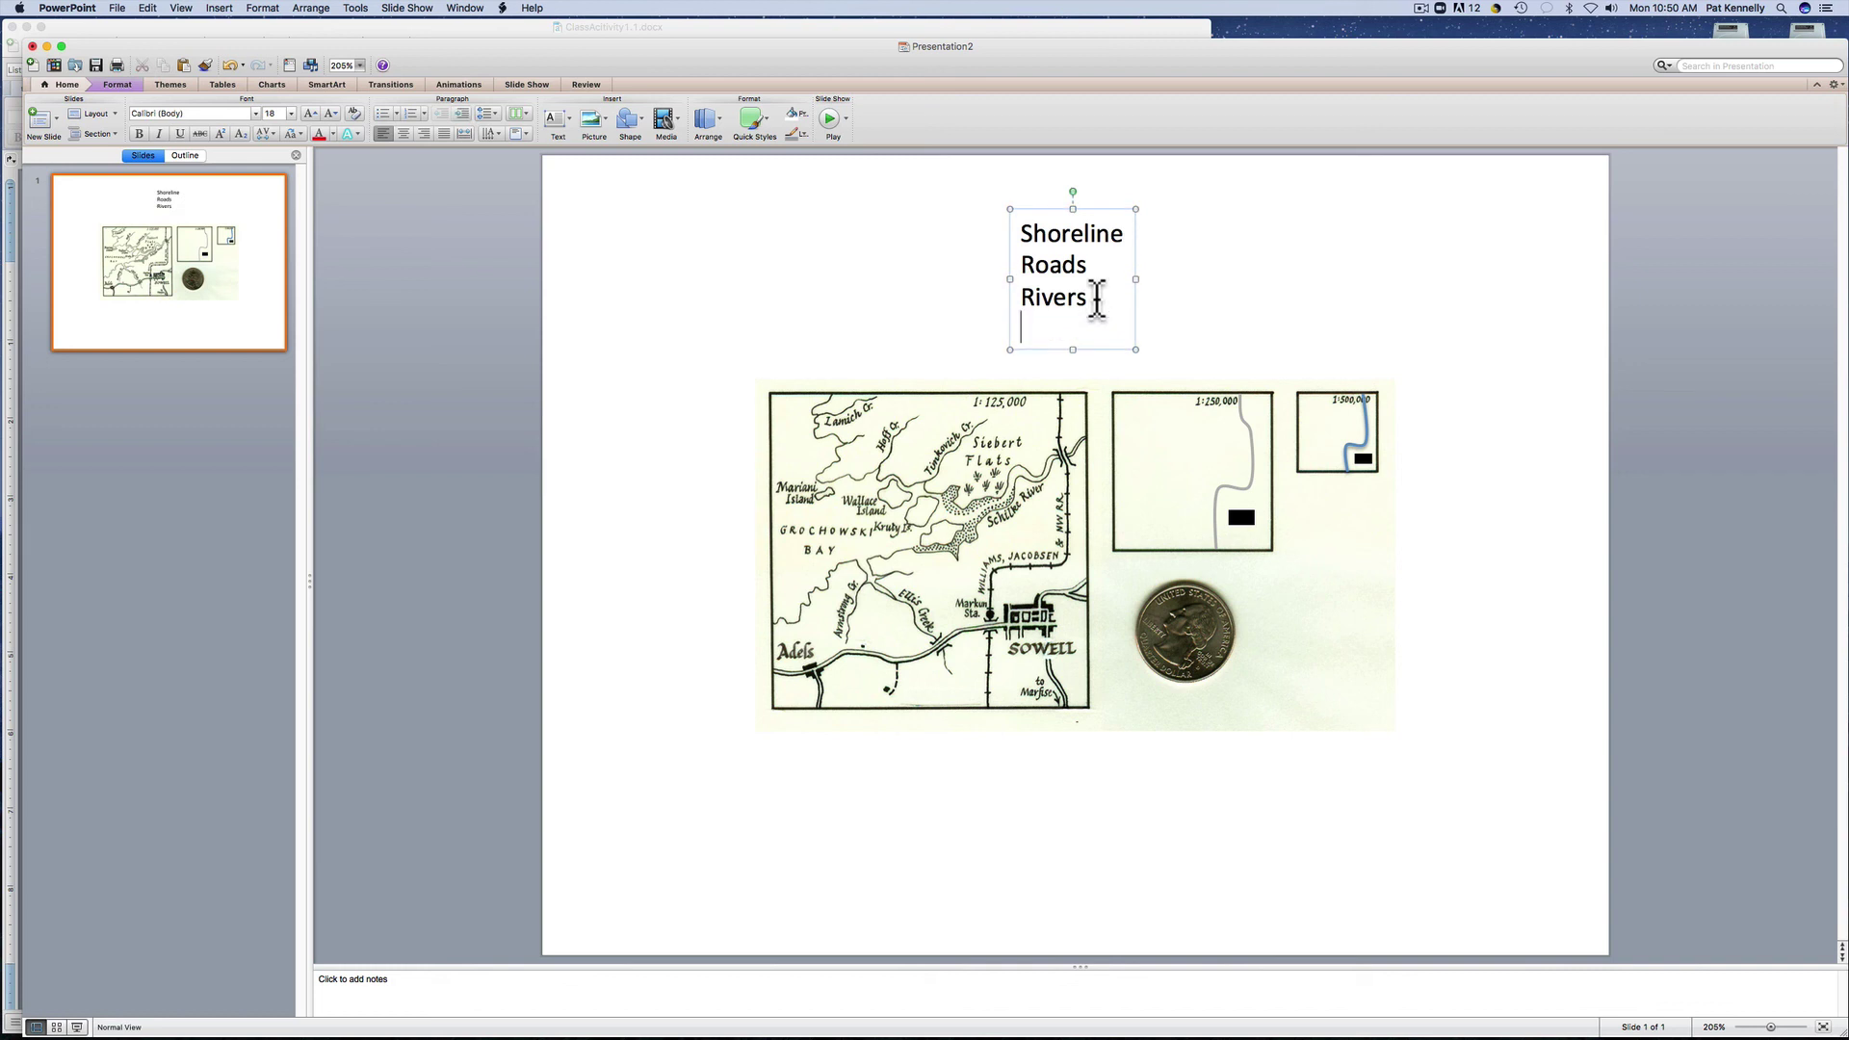
pyautogui.write('Towns')
pyautogui.press('Return')
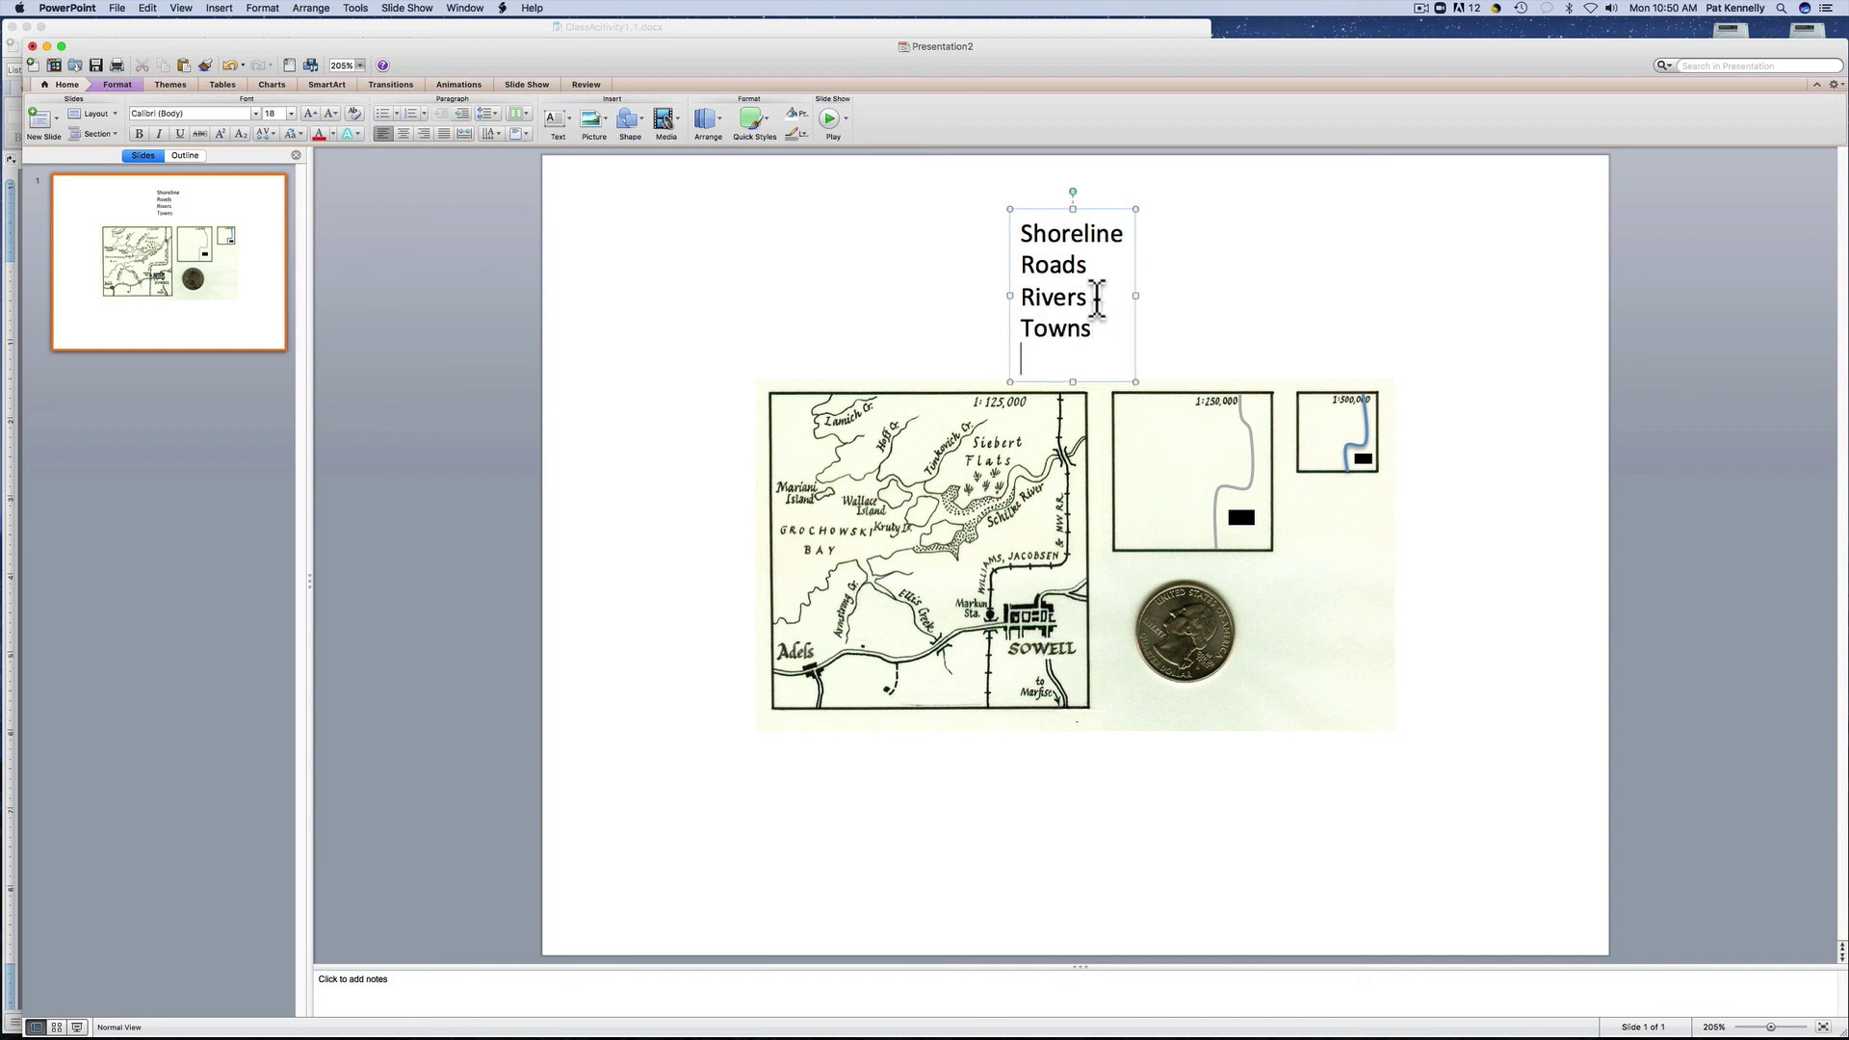
pyautogui.write('Railroads')
pyautogui.press('Return')
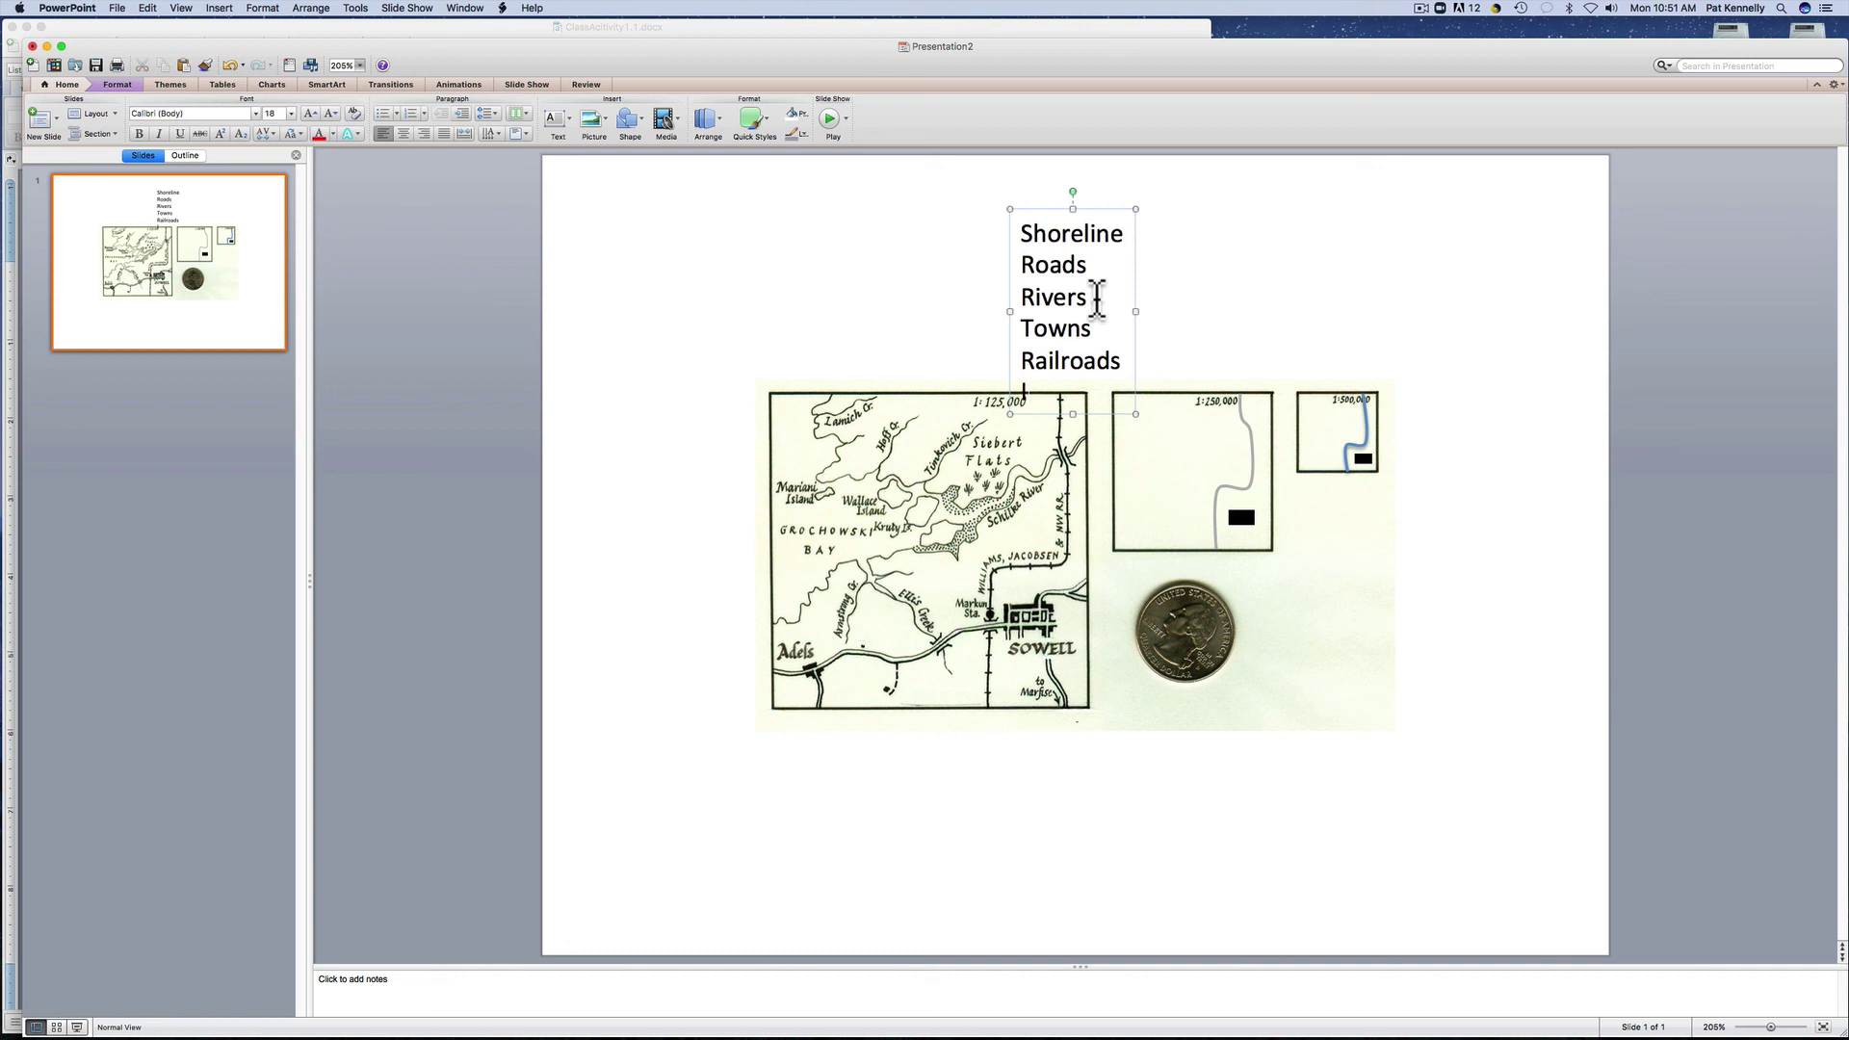
pyautogui.write('Islands')
pyautogui.moveTo(1103, 209); pyautogui.dragTo(1110, 177)
pyautogui.click(1200, 242)
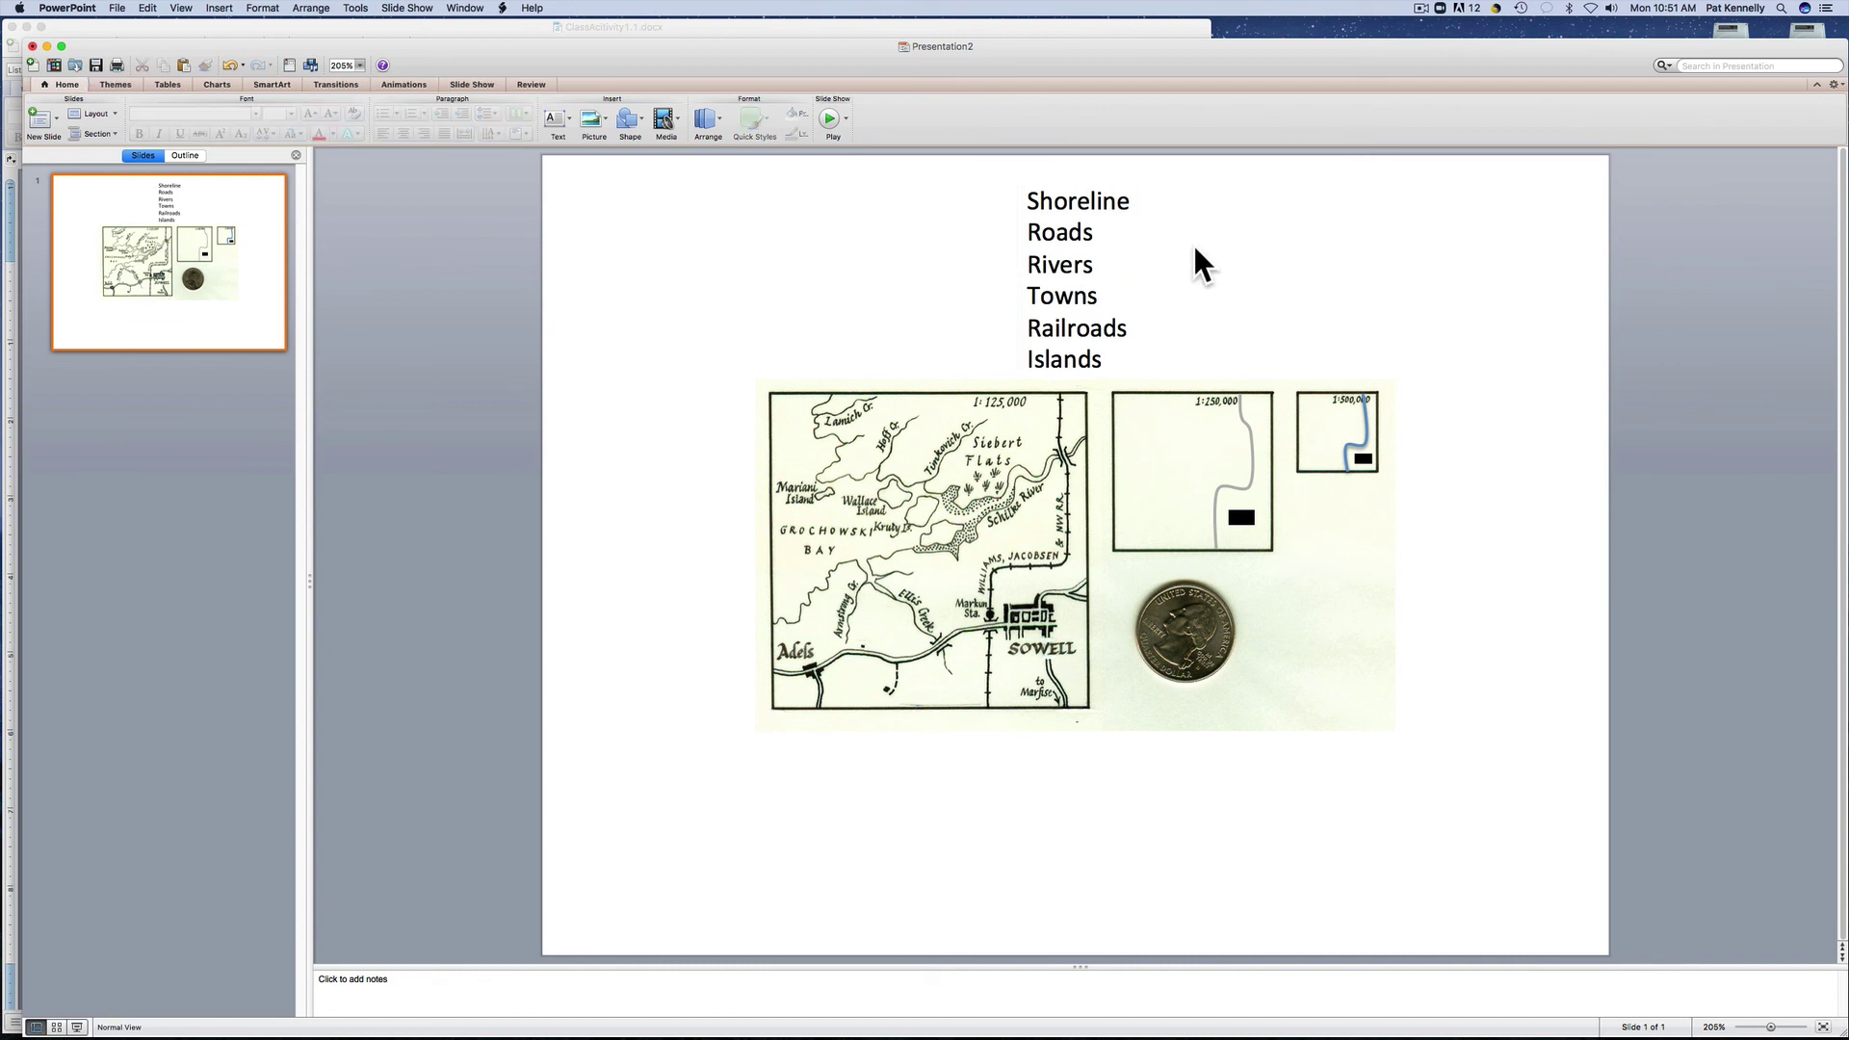